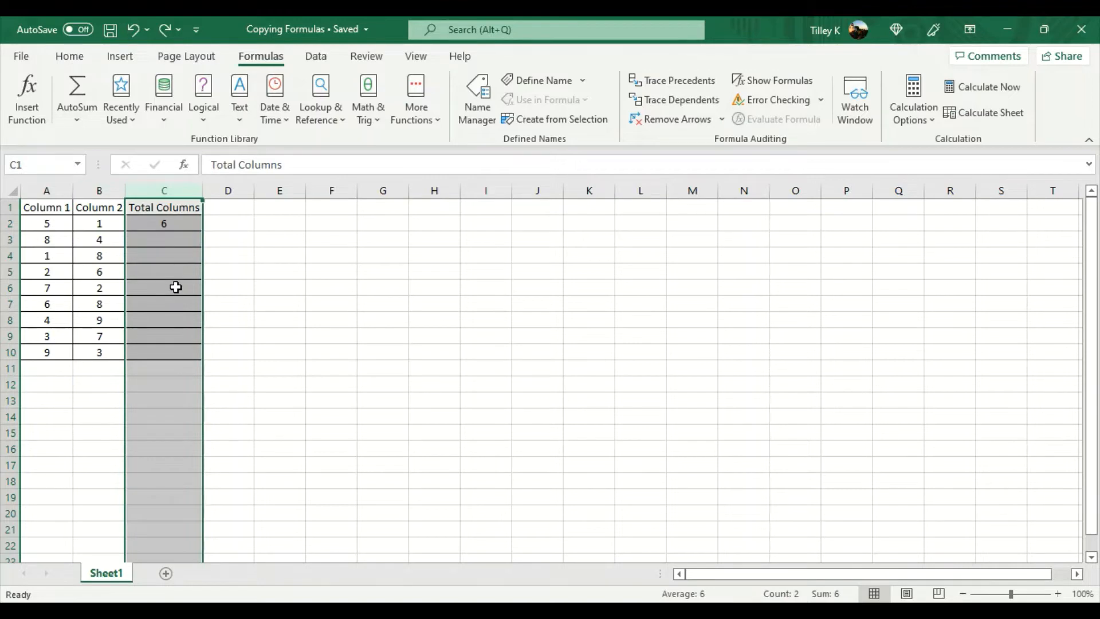
Step: Examine the formula in cell C2 and the cells it references
click(184, 222)
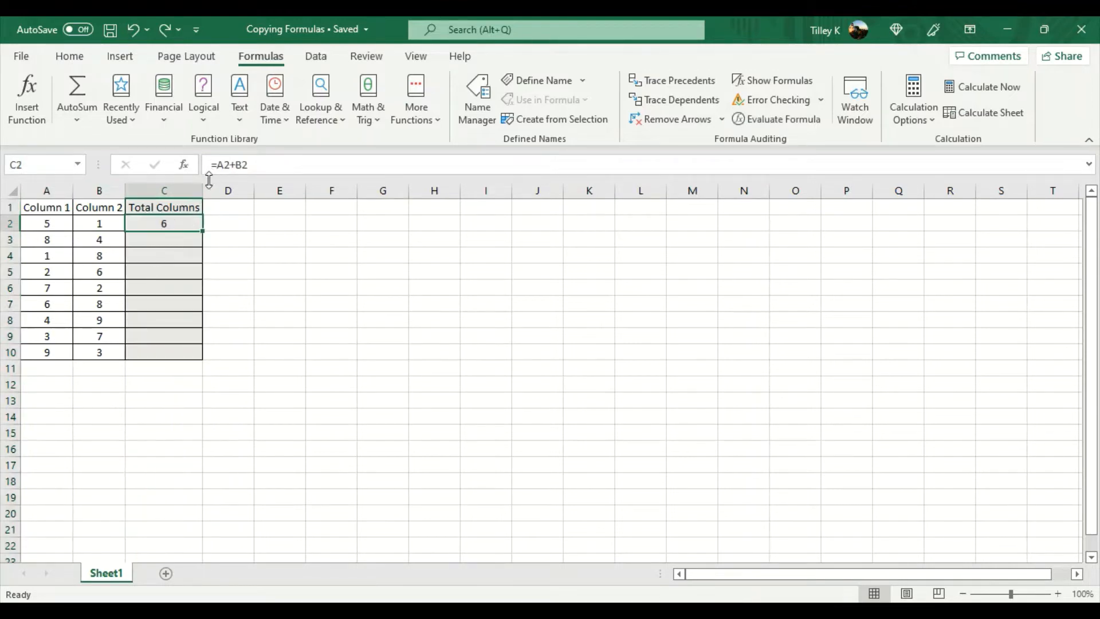
double_click(184, 223)
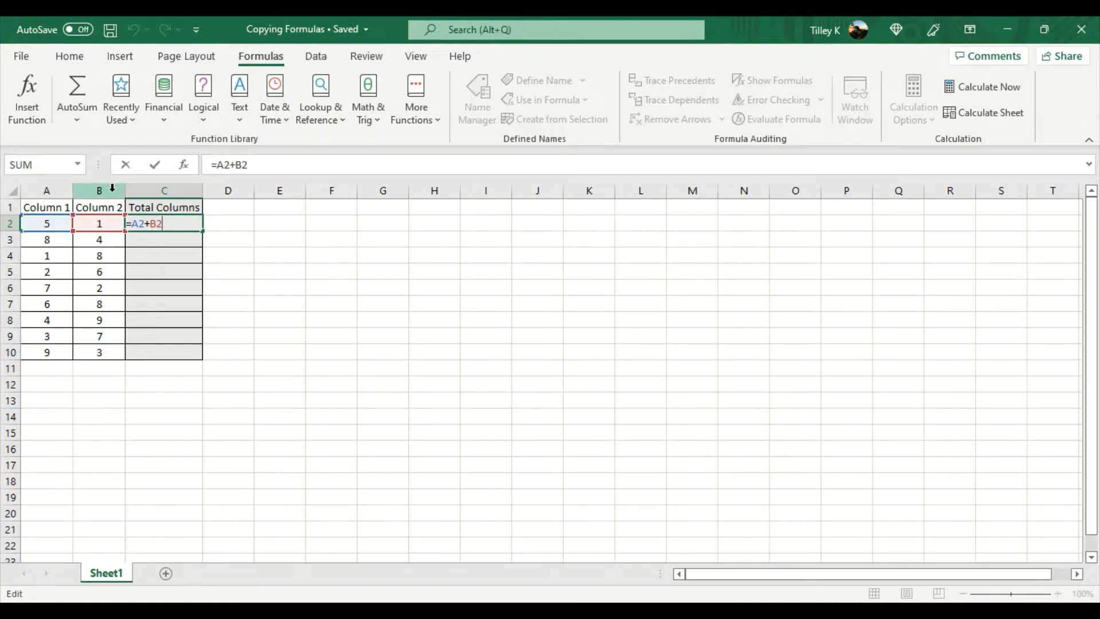
key(Return)
click(190, 224)
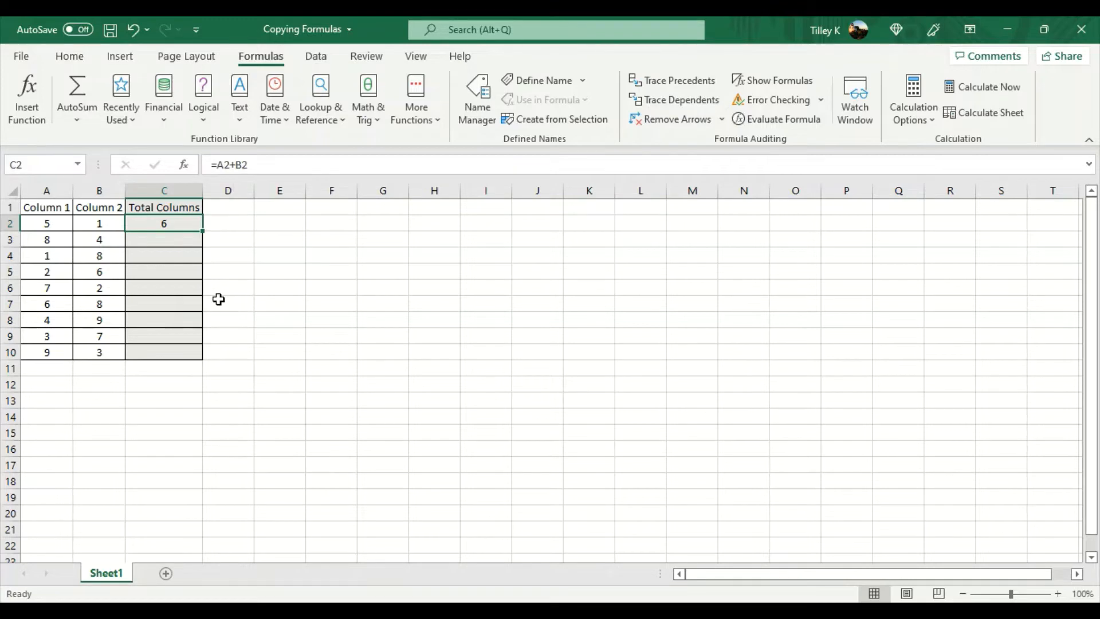
Step: Fill the C2 formula down the Total Columns column through C10
drag(167, 240, 154, 350)
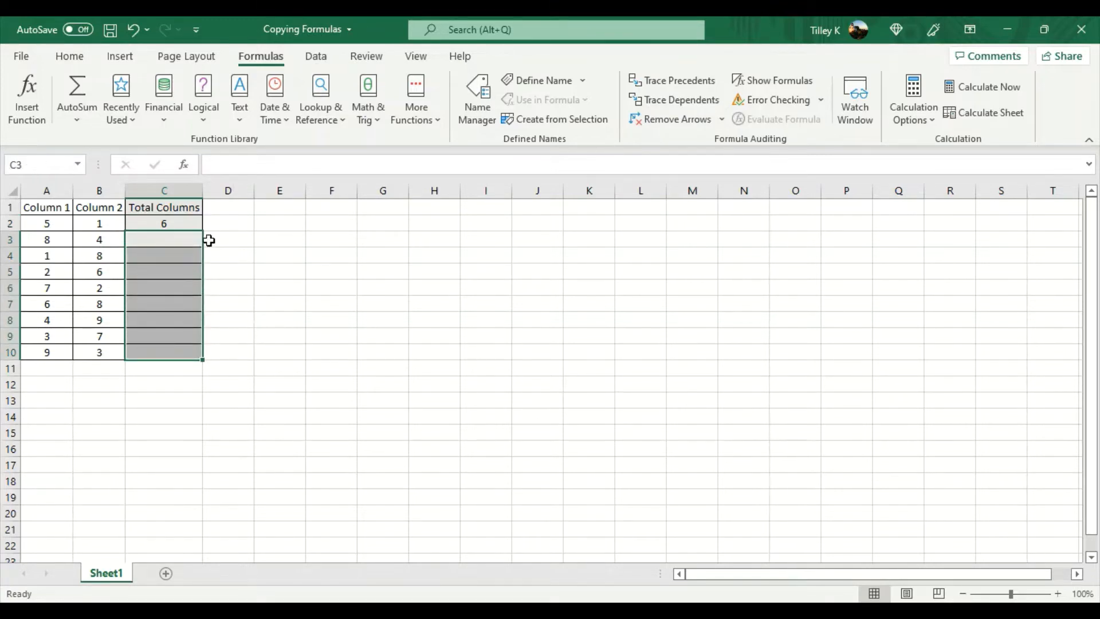
click(183, 223)
click(177, 241)
click(174, 254)
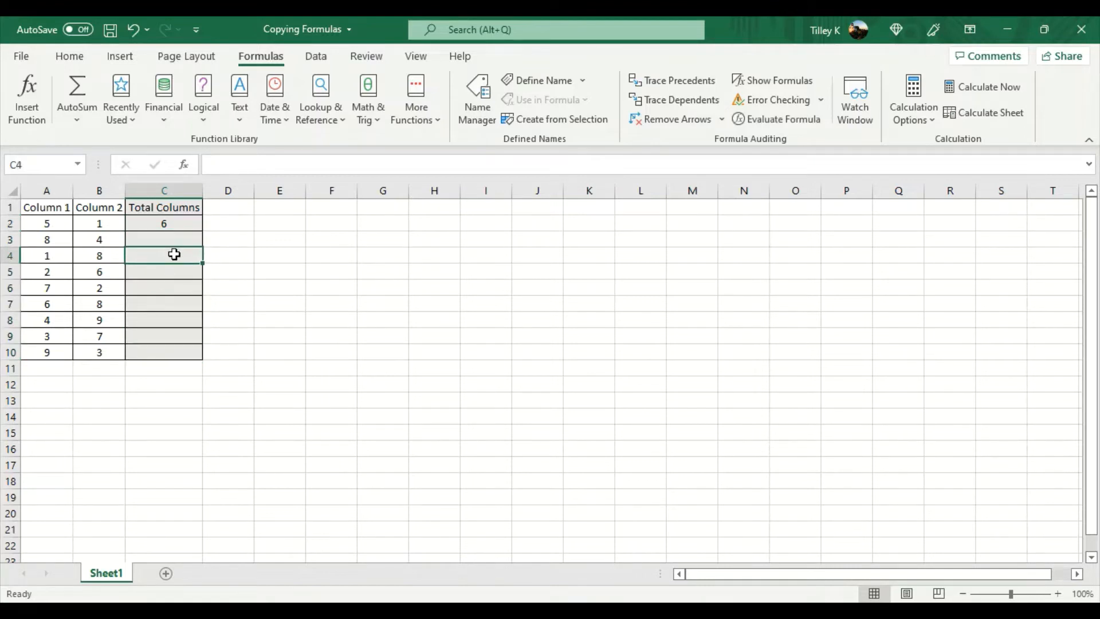
click(172, 268)
click(170, 286)
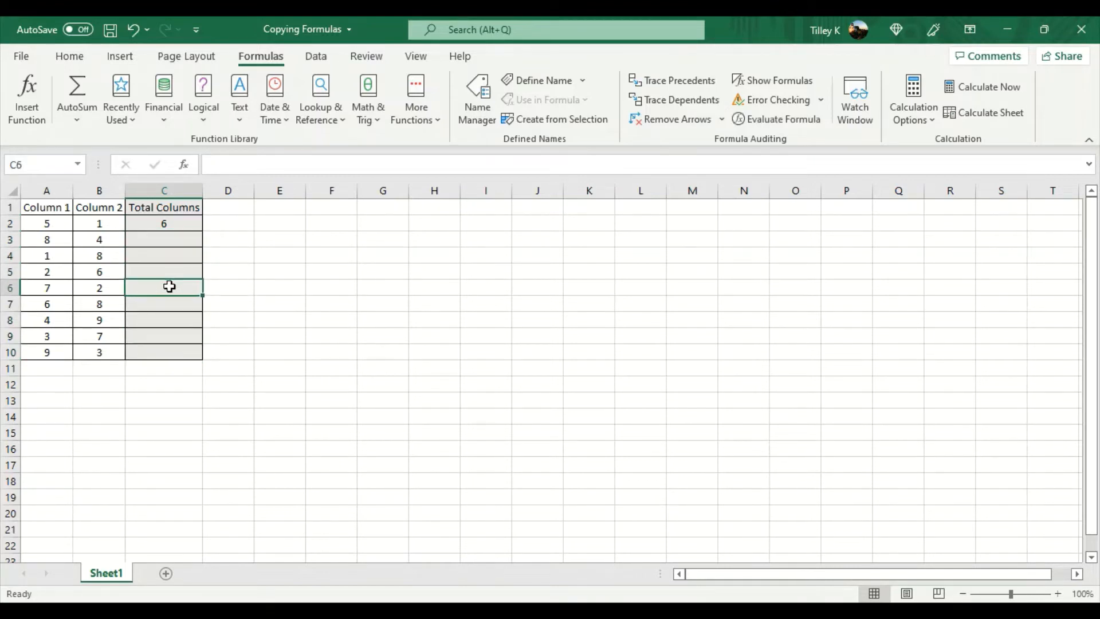
click(177, 224)
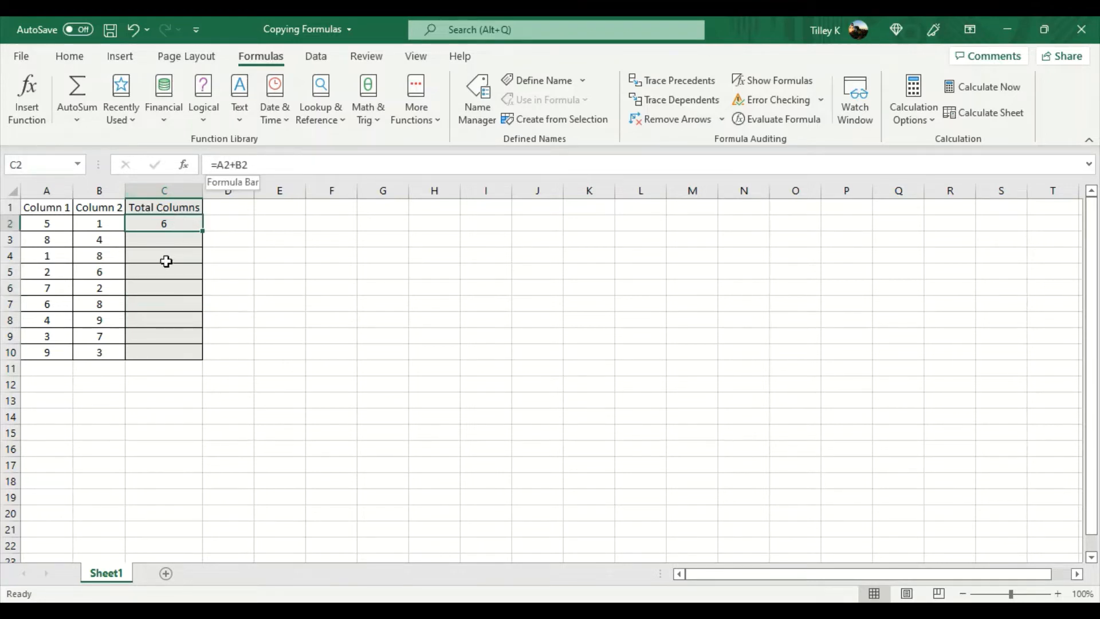
double_click(203, 232)
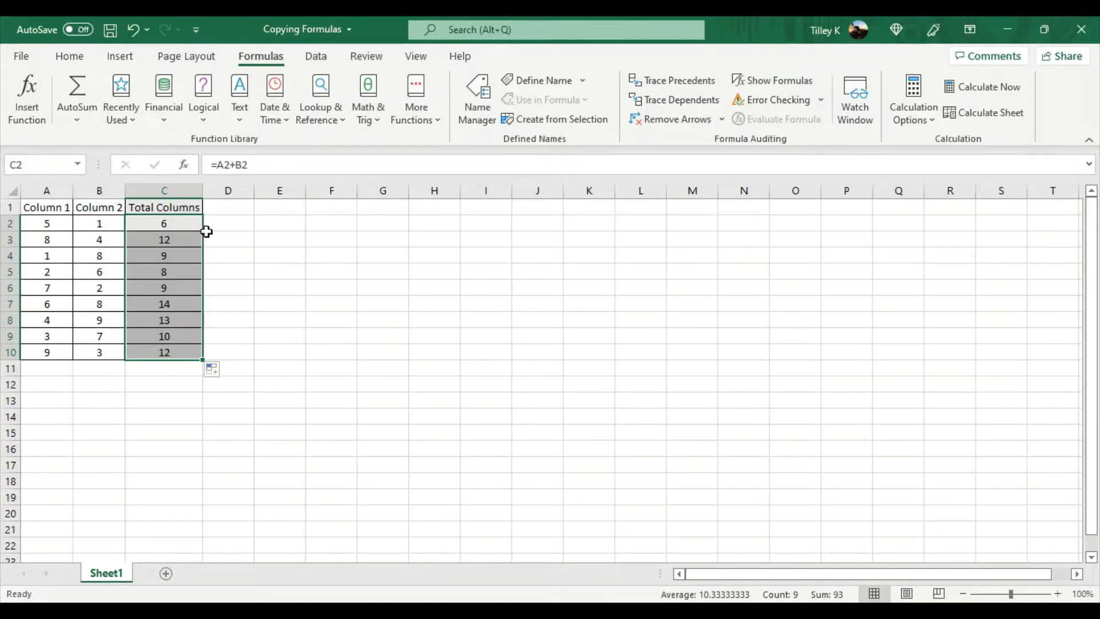
Step: Check how the cell references adjust in the filled Total Columns formulas between C2 and C10
click(174, 224)
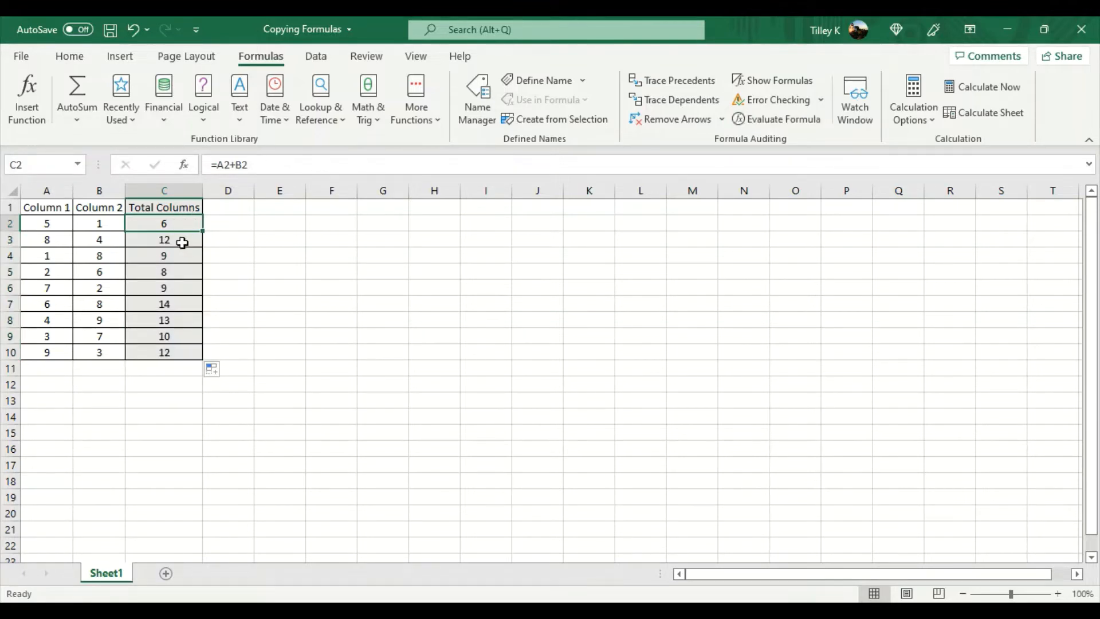
click(180, 240)
click(178, 258)
click(172, 272)
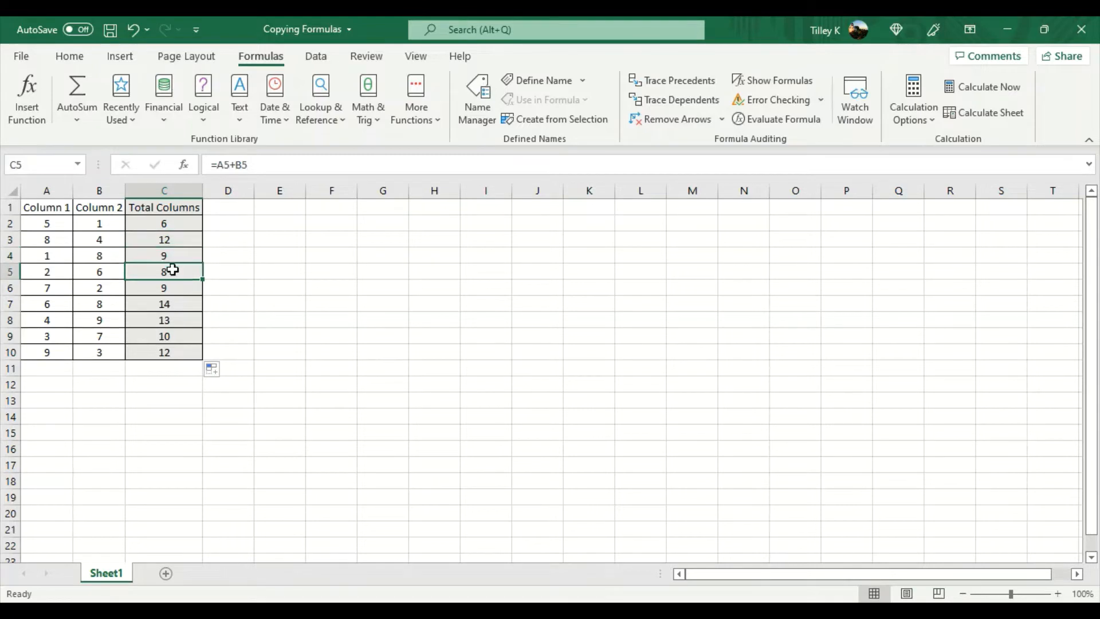
click(10, 352)
click(160, 354)
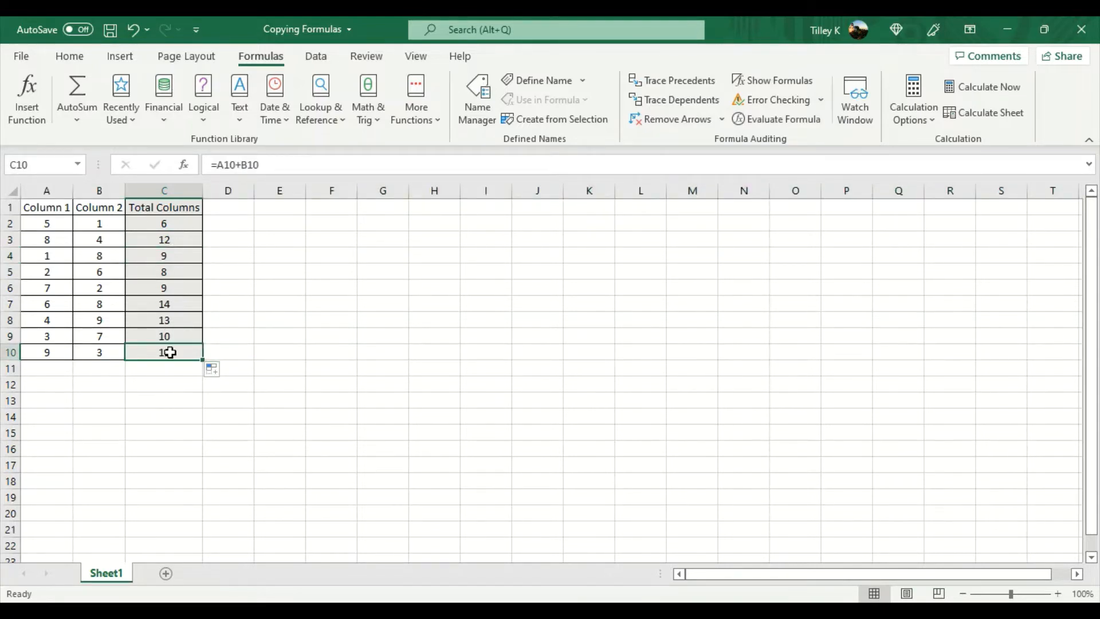
click(179, 224)
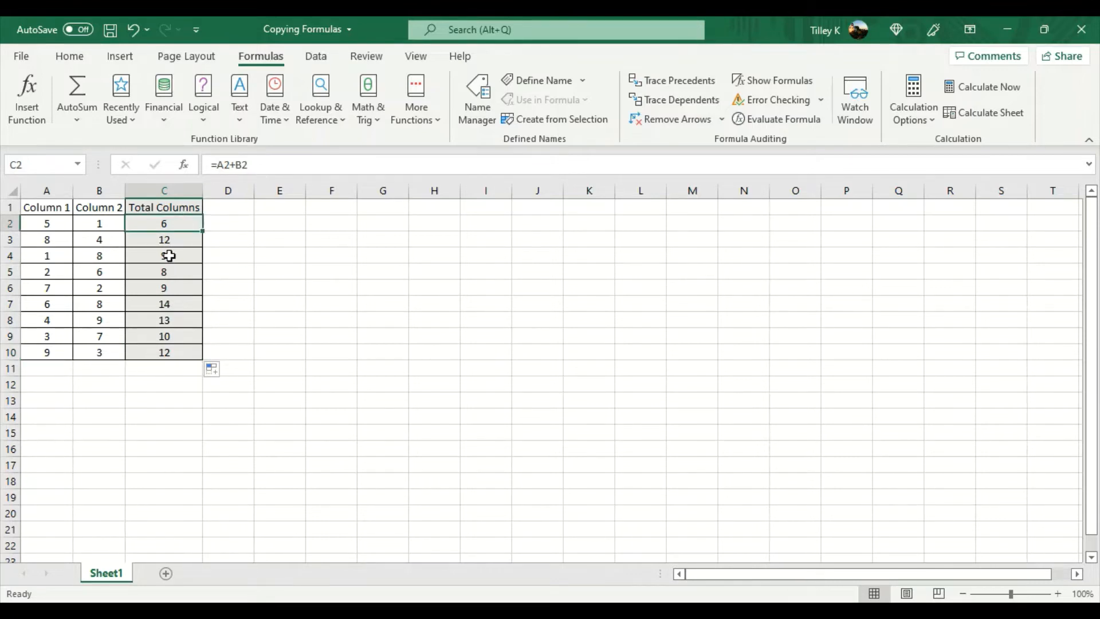
click(320, 220)
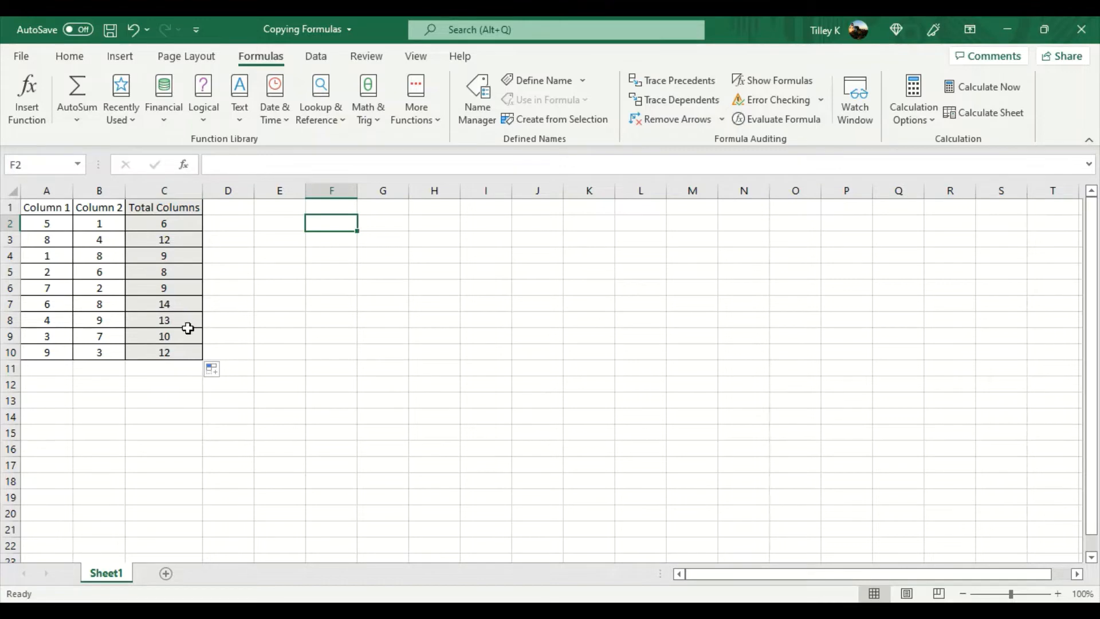
Step: Copy cell C2 and paste it with its relative references into cell H2
click(181, 225)
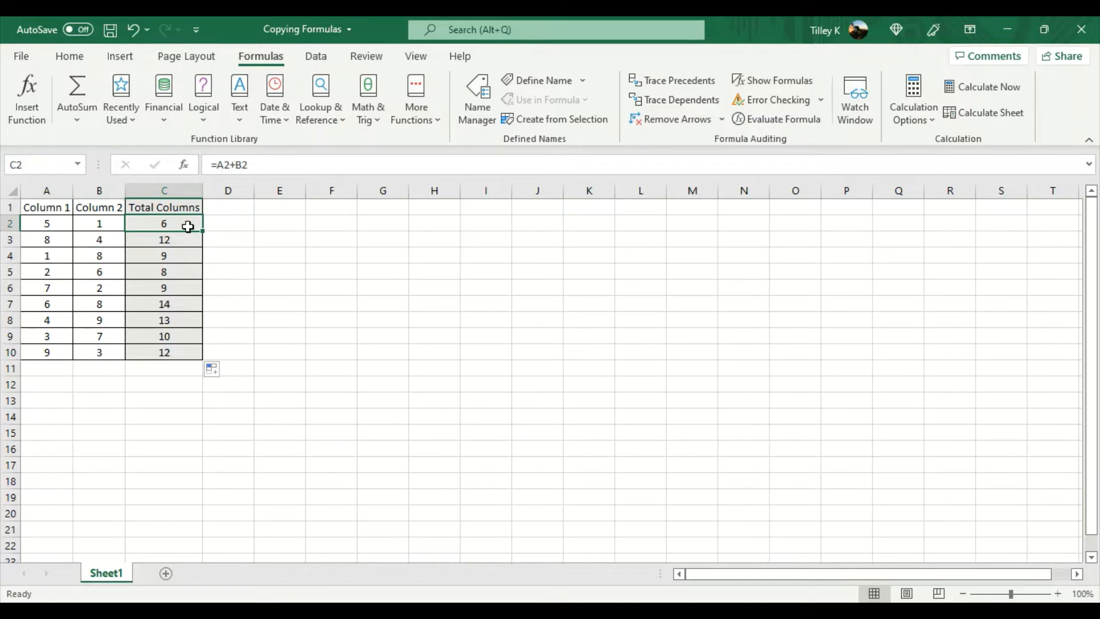
key(ctrl+c)
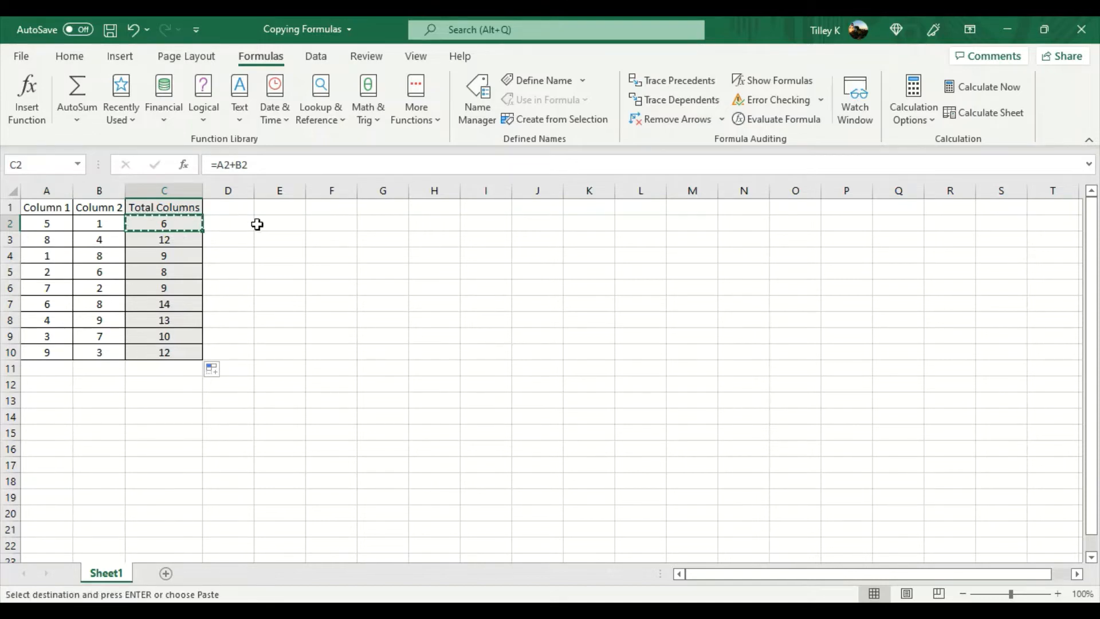
click(251, 225)
click(287, 224)
click(318, 226)
click(367, 228)
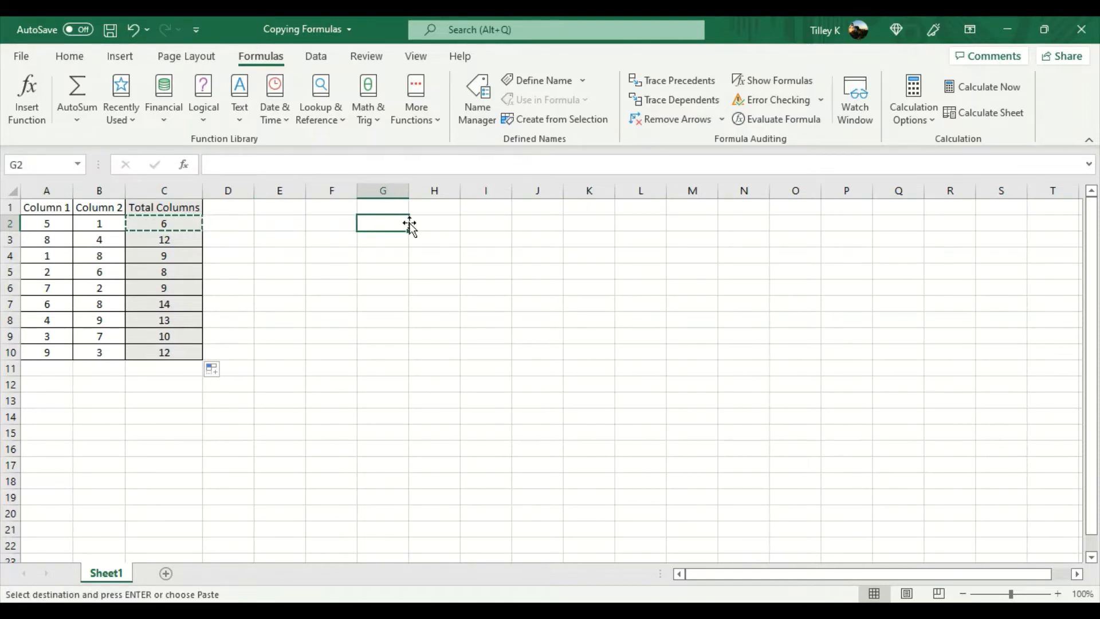
click(426, 224)
key(ctrl+v)
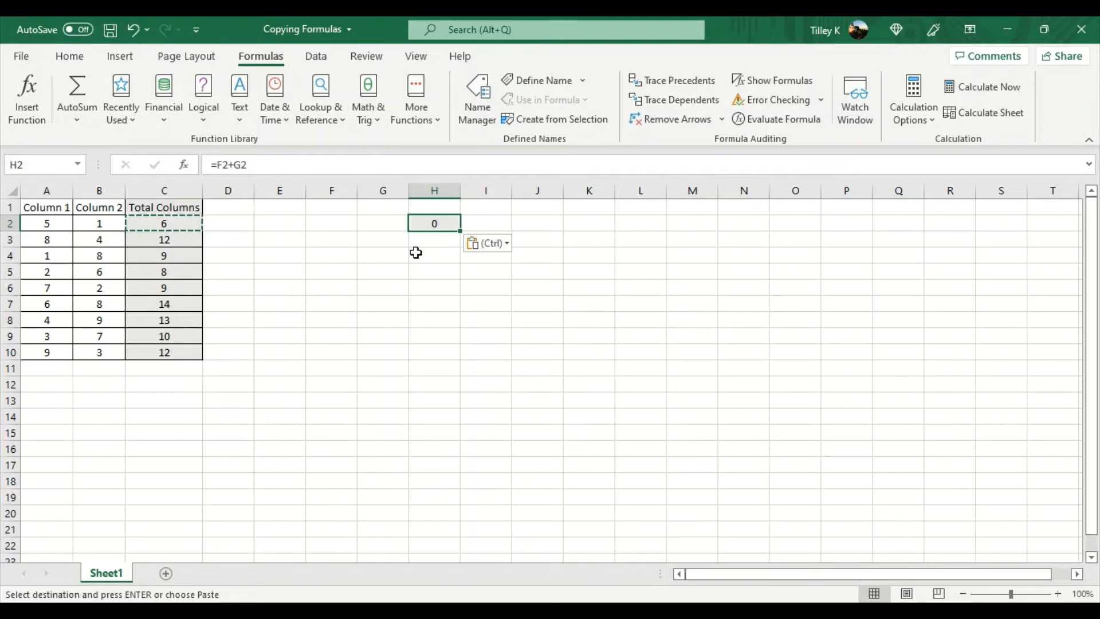
Step: Compare the formulas in C2 and H2, and examine the columns each one refers to
click(184, 223)
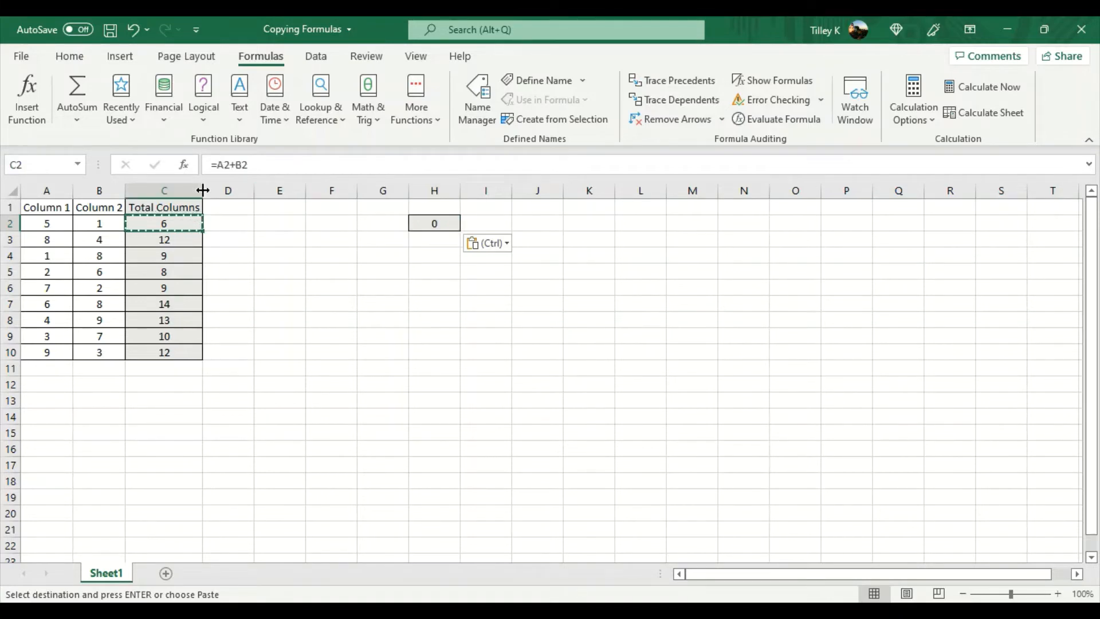
click(421, 221)
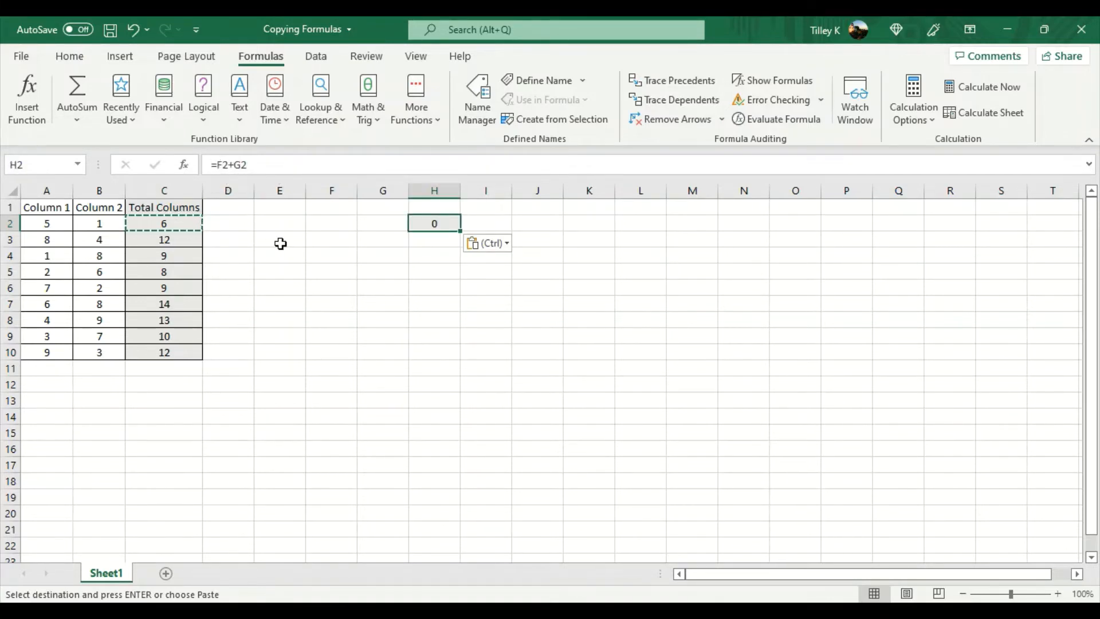
click(53, 189)
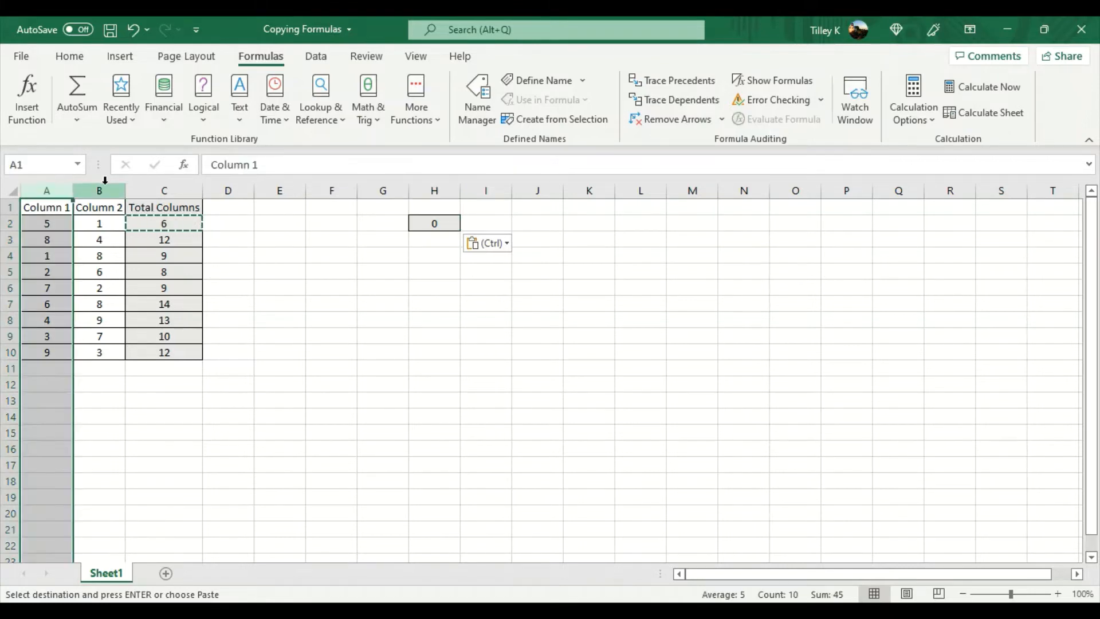
click(98, 189)
click(338, 189)
click(394, 191)
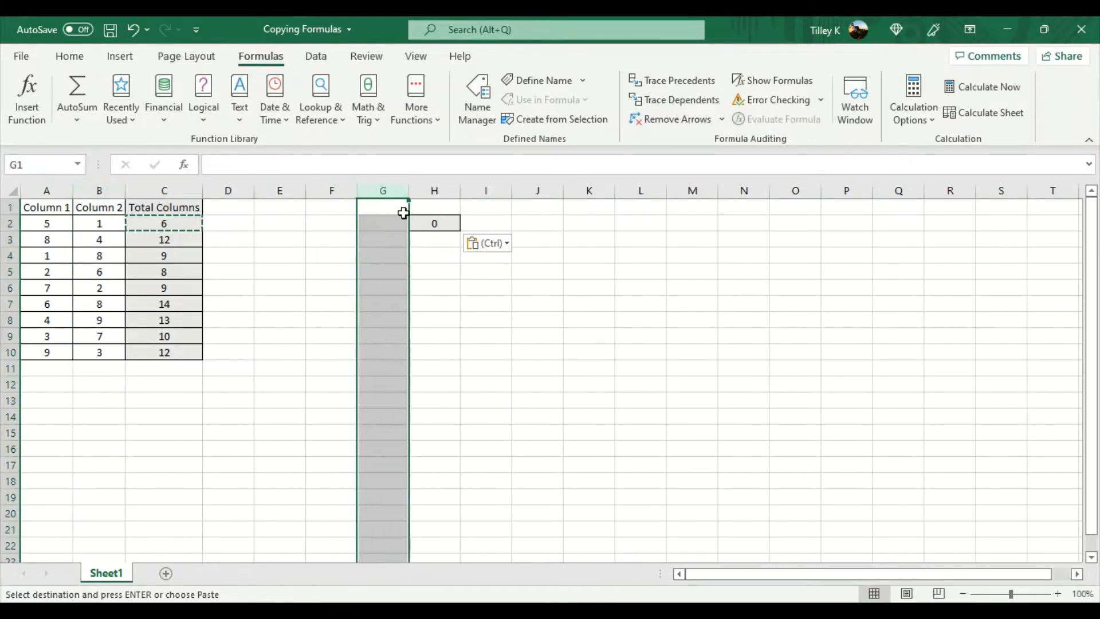
click(426, 222)
click(177, 221)
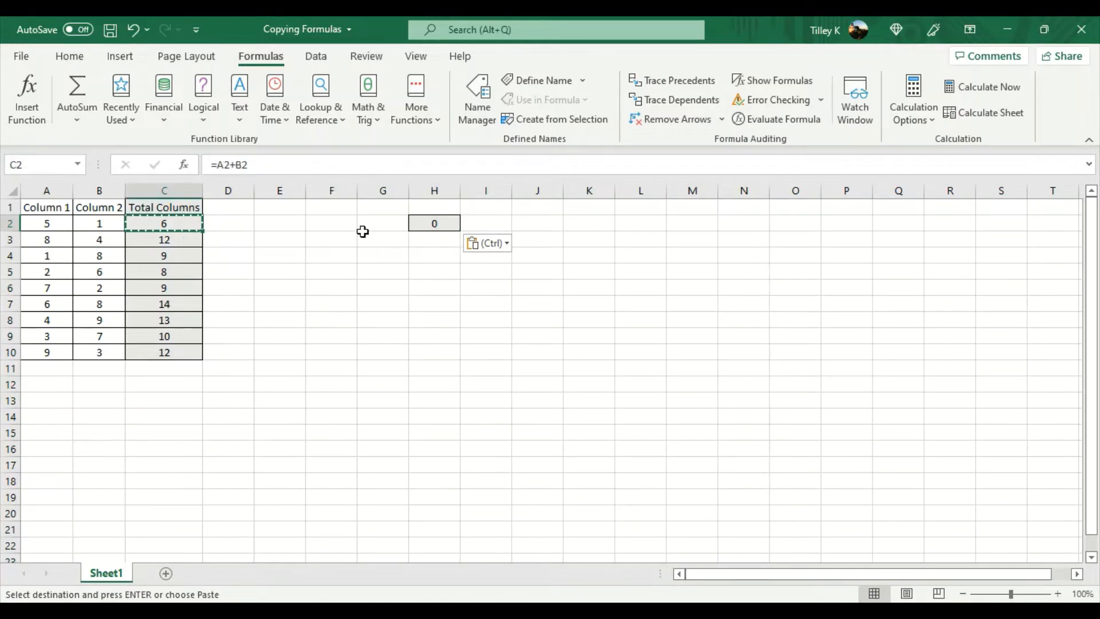
Step: Undo the paste into H2 and save the workbook
click(421, 225)
key(Escape)
key(ctrl+z)
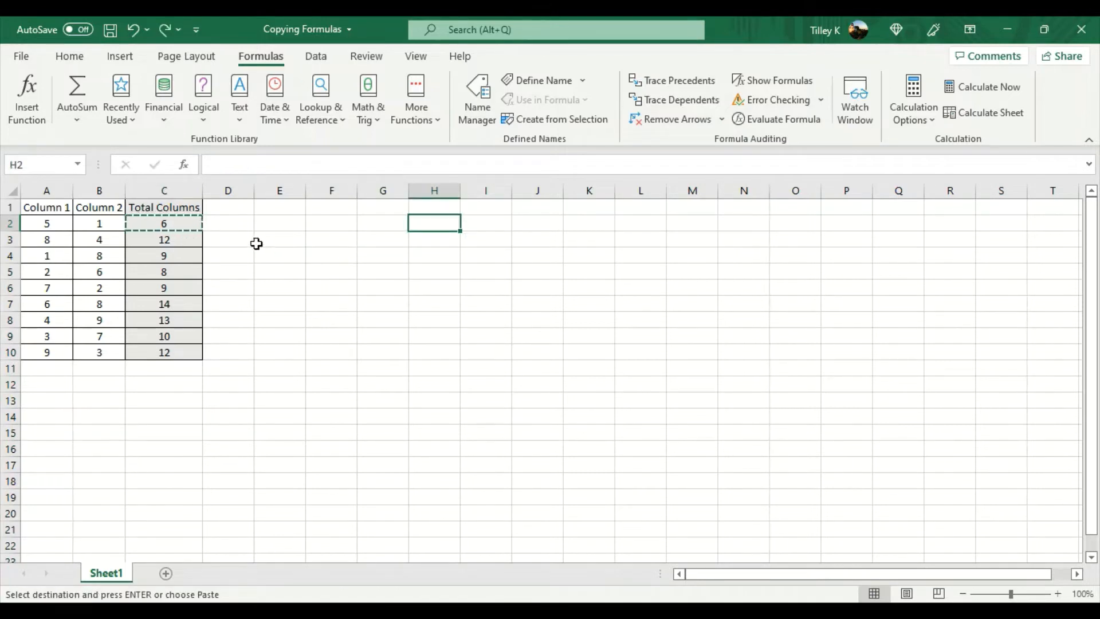
click(180, 221)
key(ctrl+s)
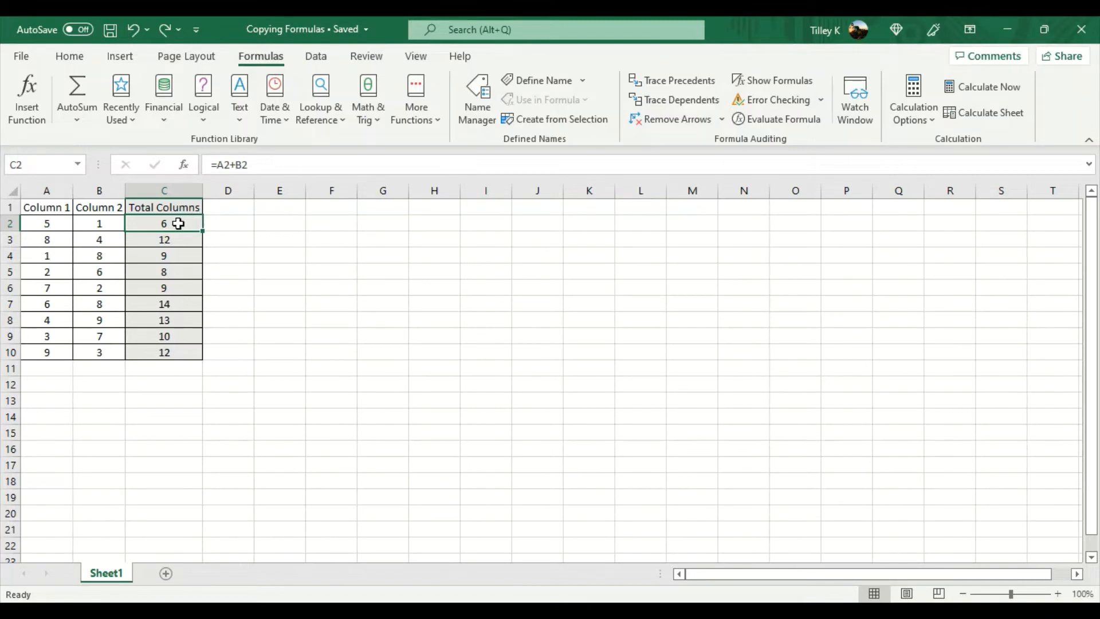
Step: Copy the formula text =A2+B2 from inside C2 and paste it into H2 with its references intact
click(249, 165)
drag(249, 165, 207, 164)
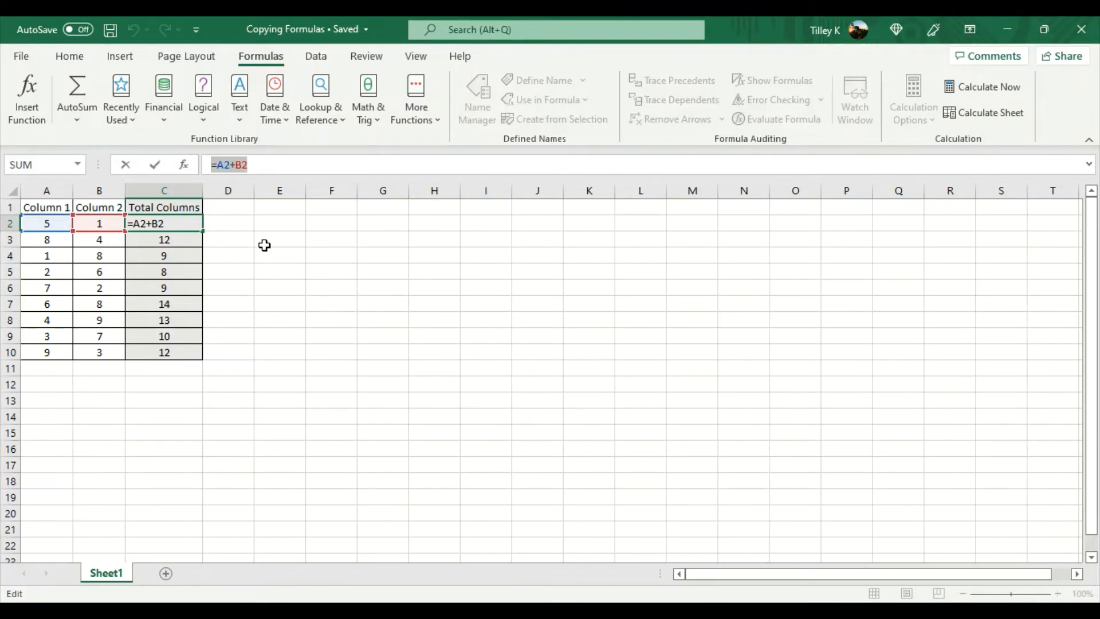
key(Return)
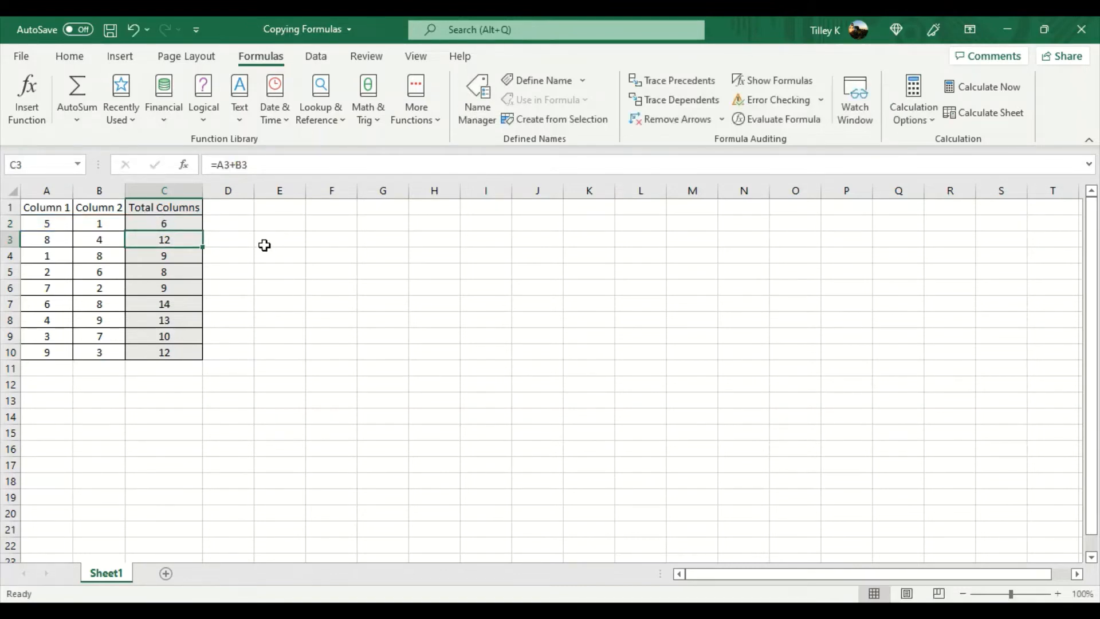
click(189, 223)
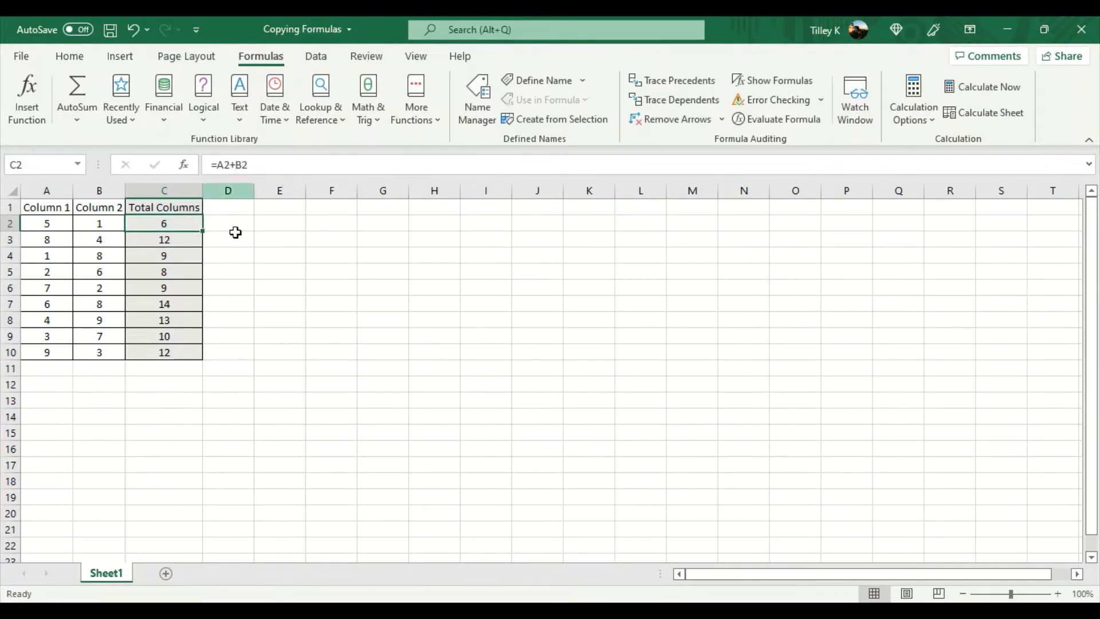
click(445, 225)
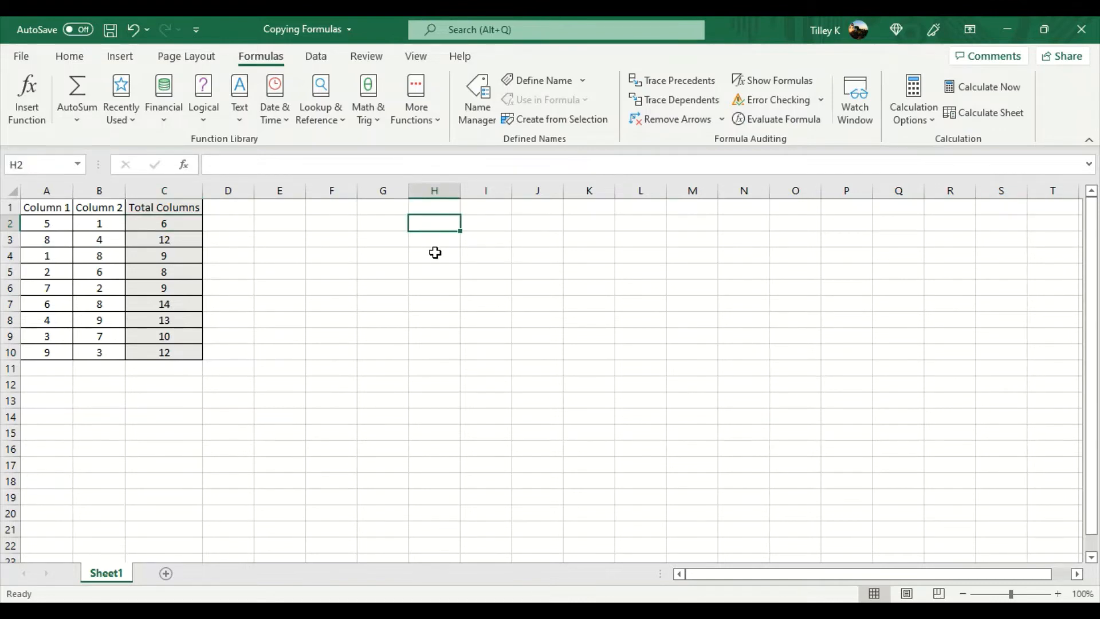
key(ctrl+v)
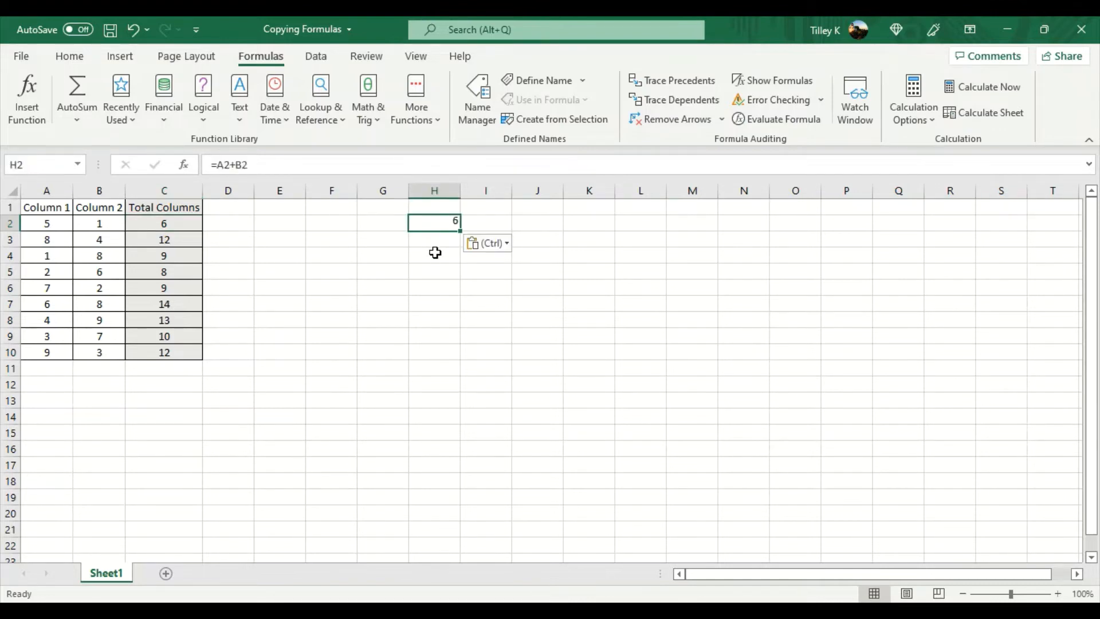
Step: Compare the formulas in C2 and H2, and undo the formula text paste in H2
click(166, 220)
click(430, 222)
click(174, 226)
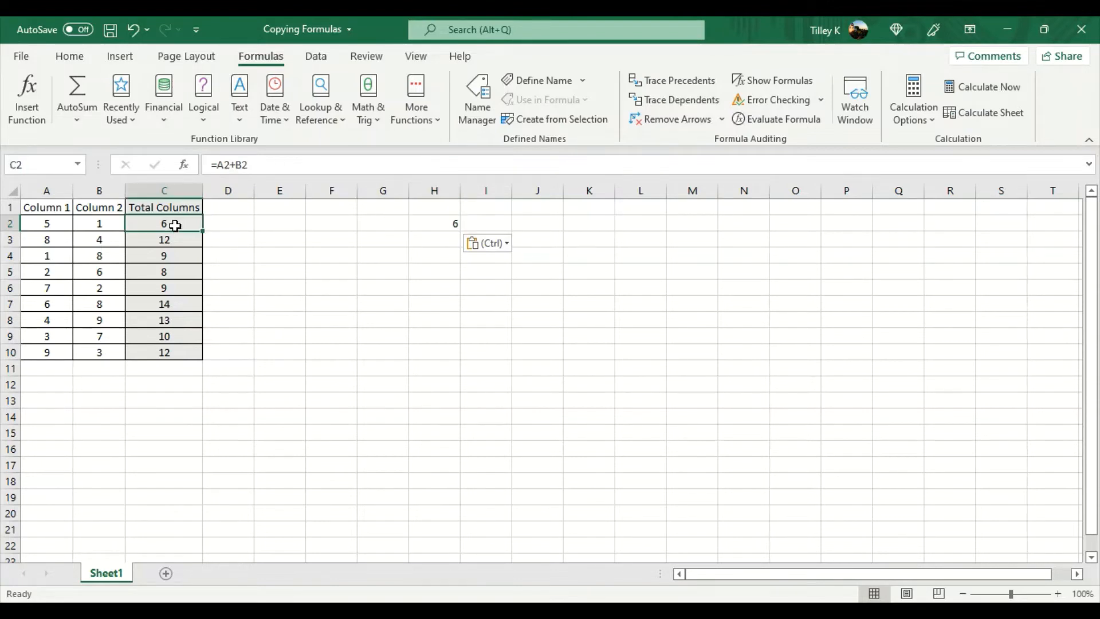
click(432, 223)
key(ctrl+z)
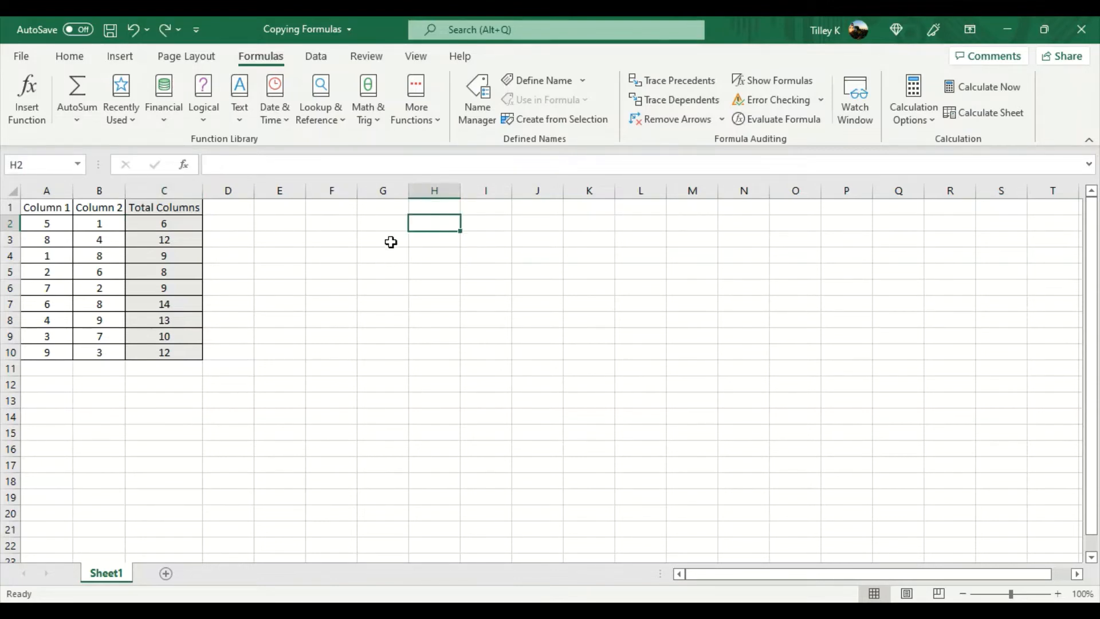
Step: Make both references in the C2 formula absolute so it reads =$A$2+$B$2
click(177, 221)
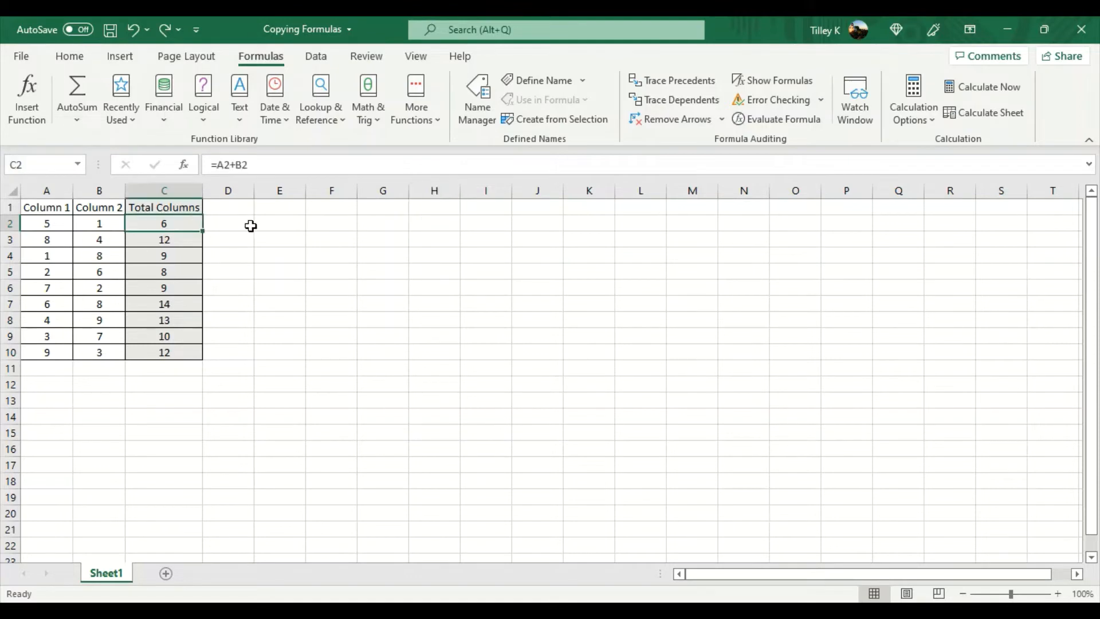
click(239, 166)
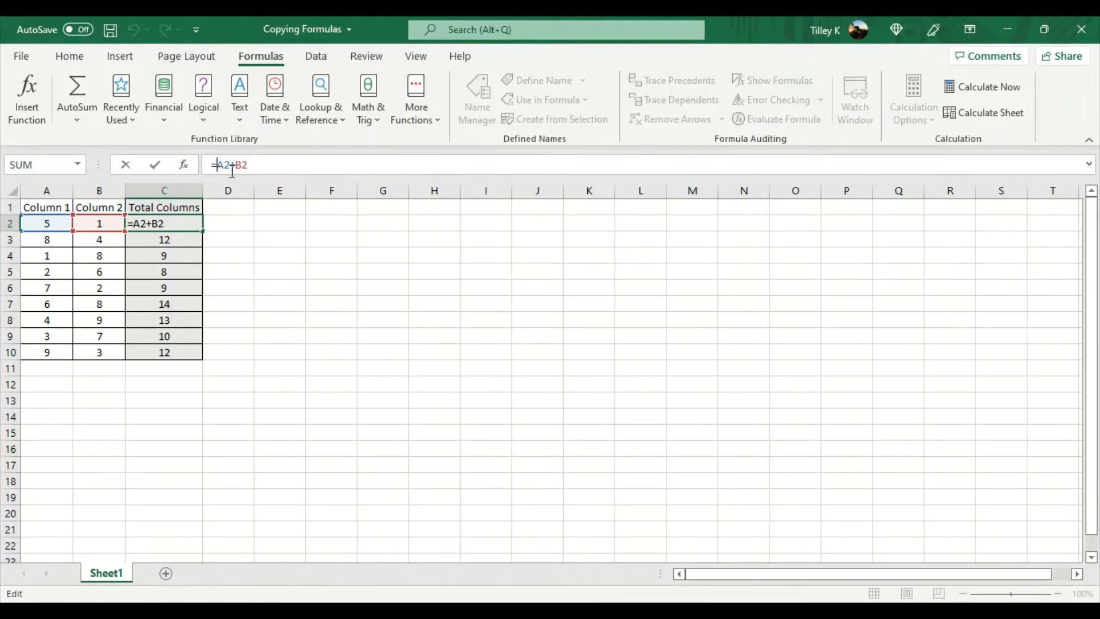
text($)
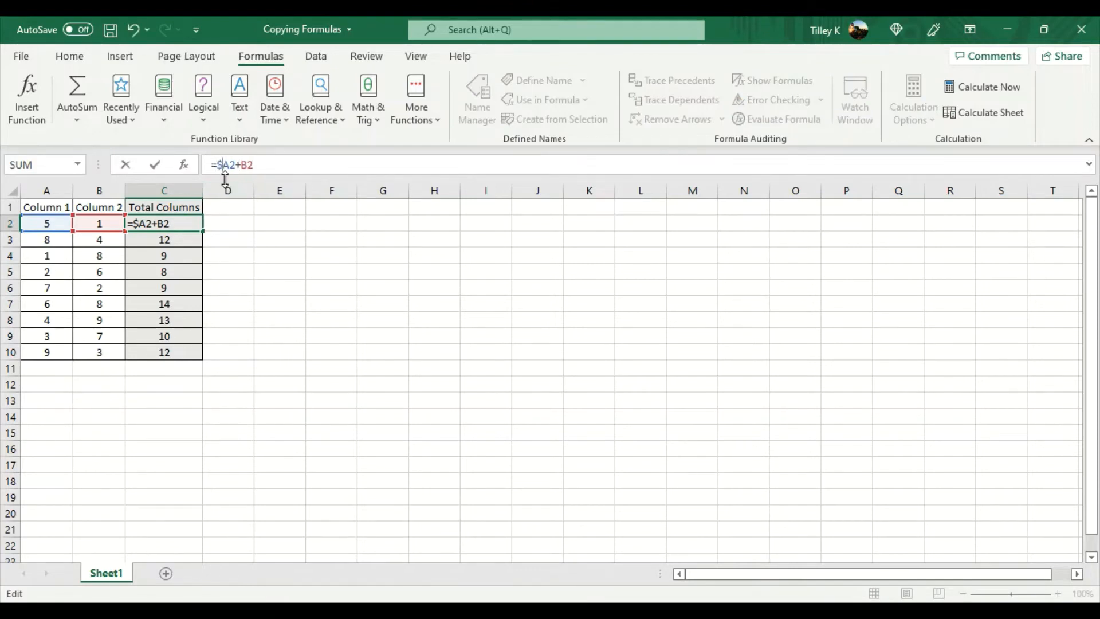
click(229, 164)
text($A$)
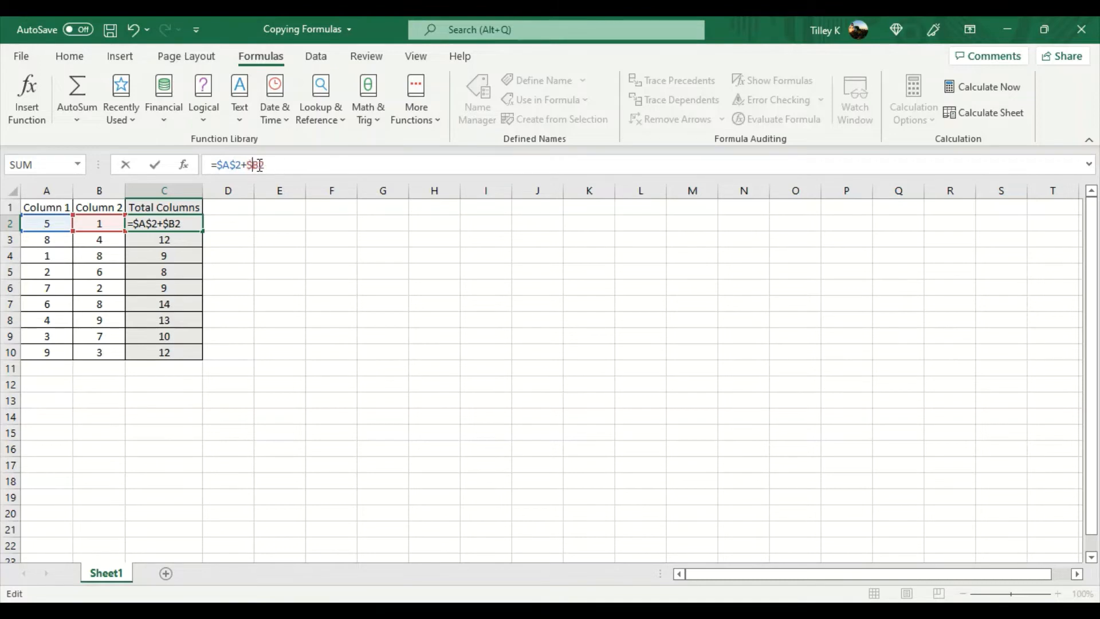
click(259, 164)
text($)
key(Return)
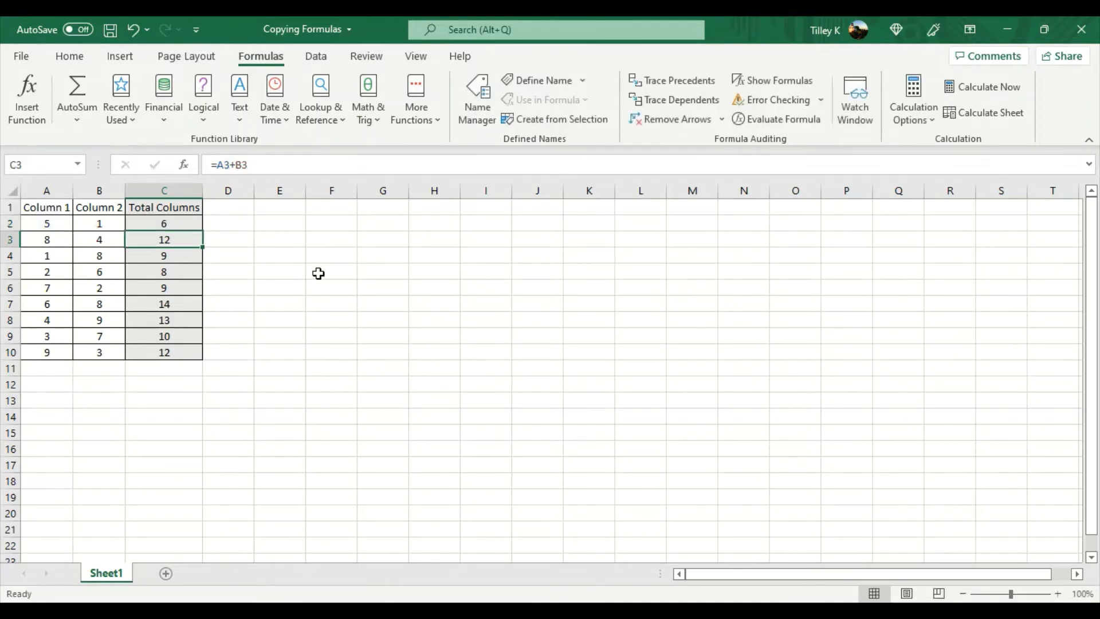
key(Up)
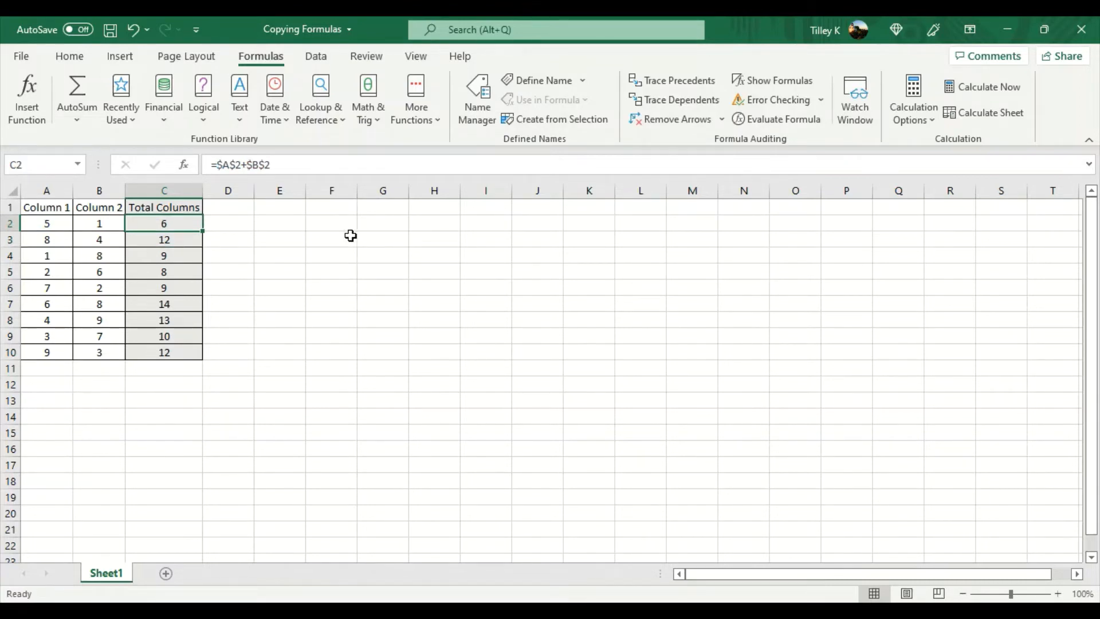
Step: Fill the absolute formula in C2 down through C10, and examine the copied formulas in the cells below
double_click(205, 231)
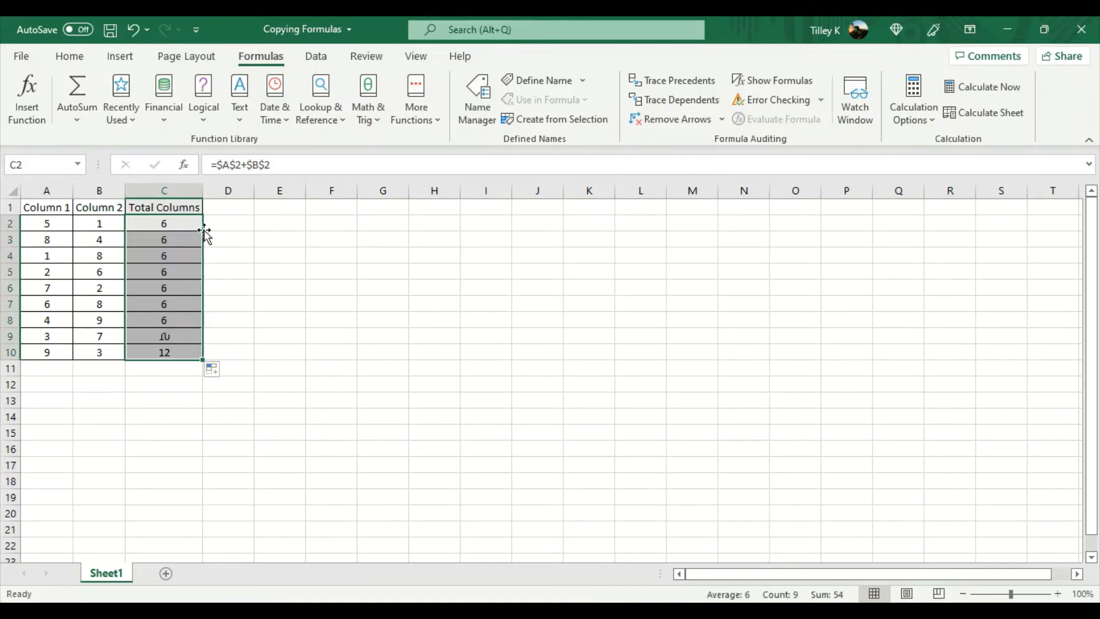
click(180, 236)
click(176, 253)
click(177, 270)
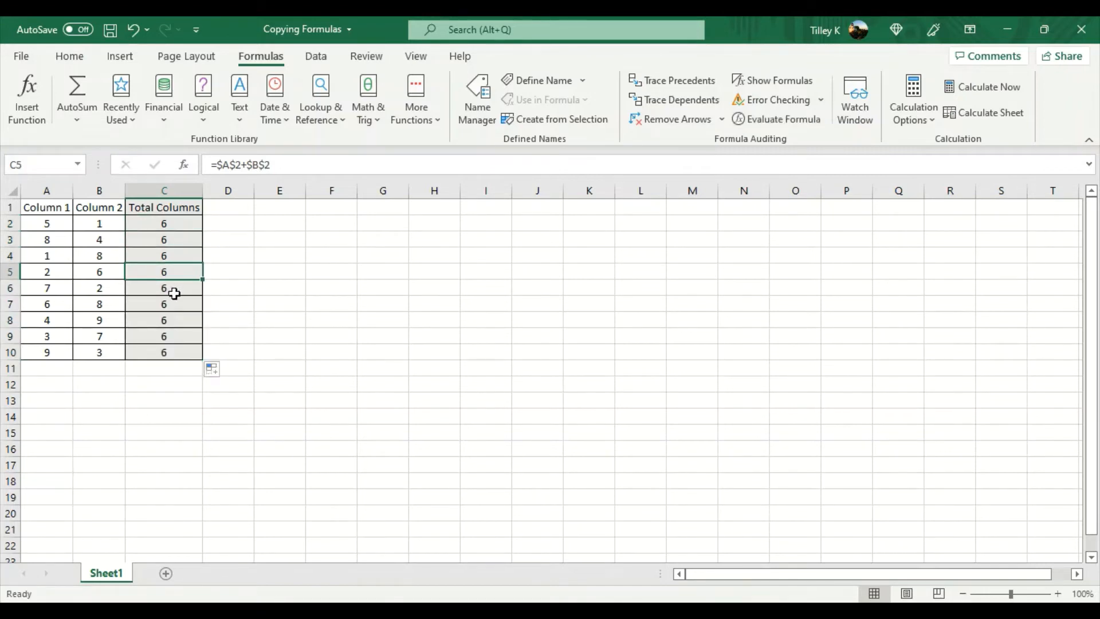
click(173, 291)
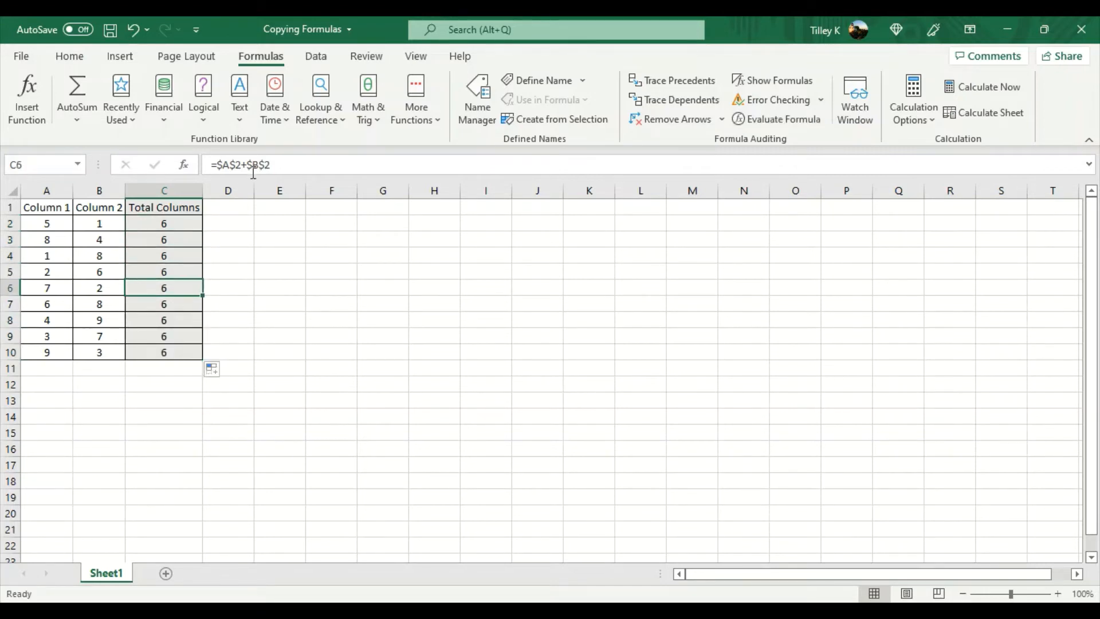
click(175, 302)
click(167, 318)
click(173, 337)
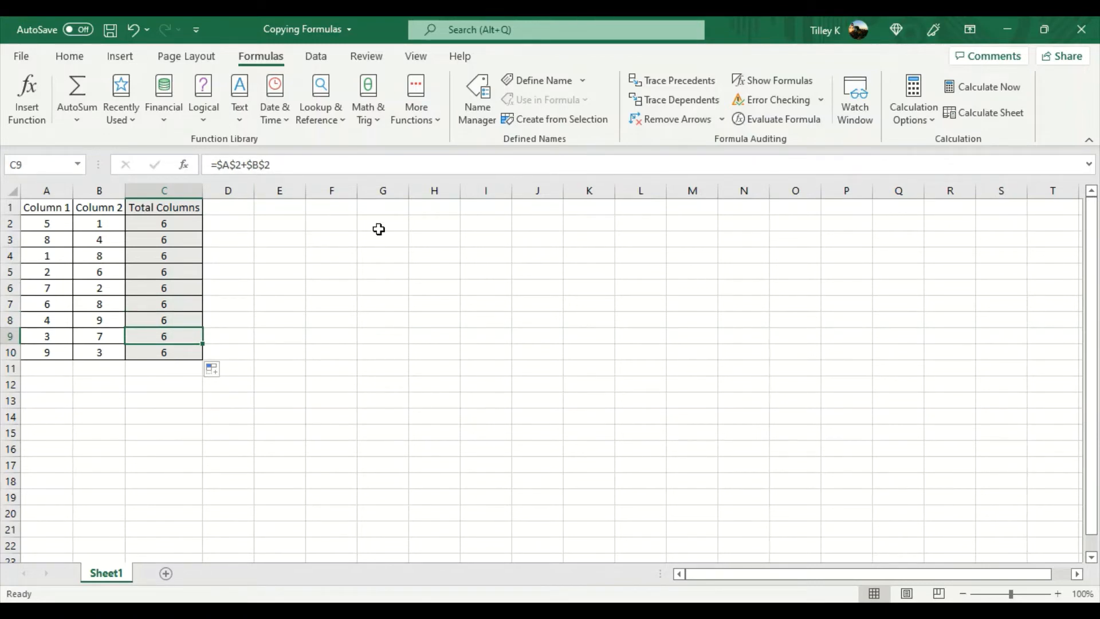
Step: Undo the column C fill, and copy the absolute formula in C2 to F2 to compare the two cells
click(179, 227)
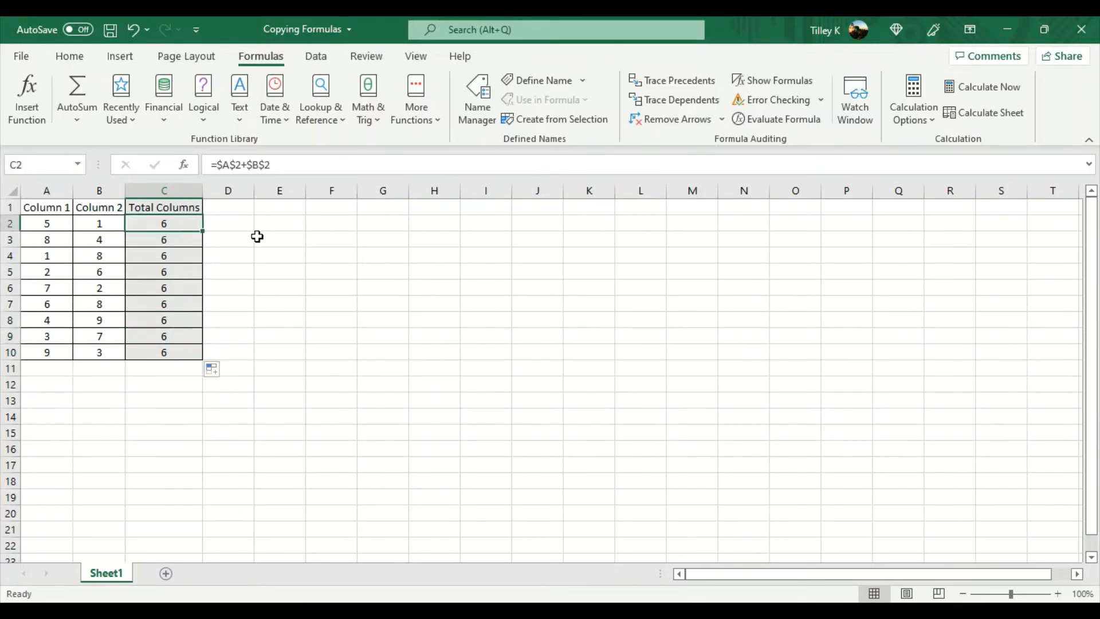
key(ctrl+z)
key(ctrl+c)
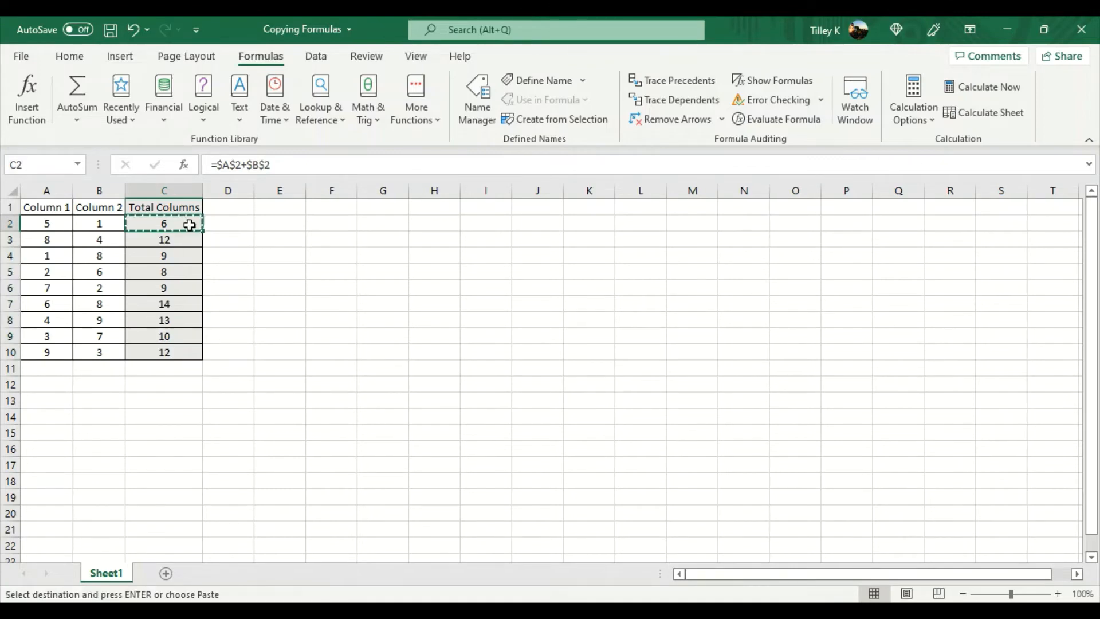
click(319, 224)
key(ctrl+v)
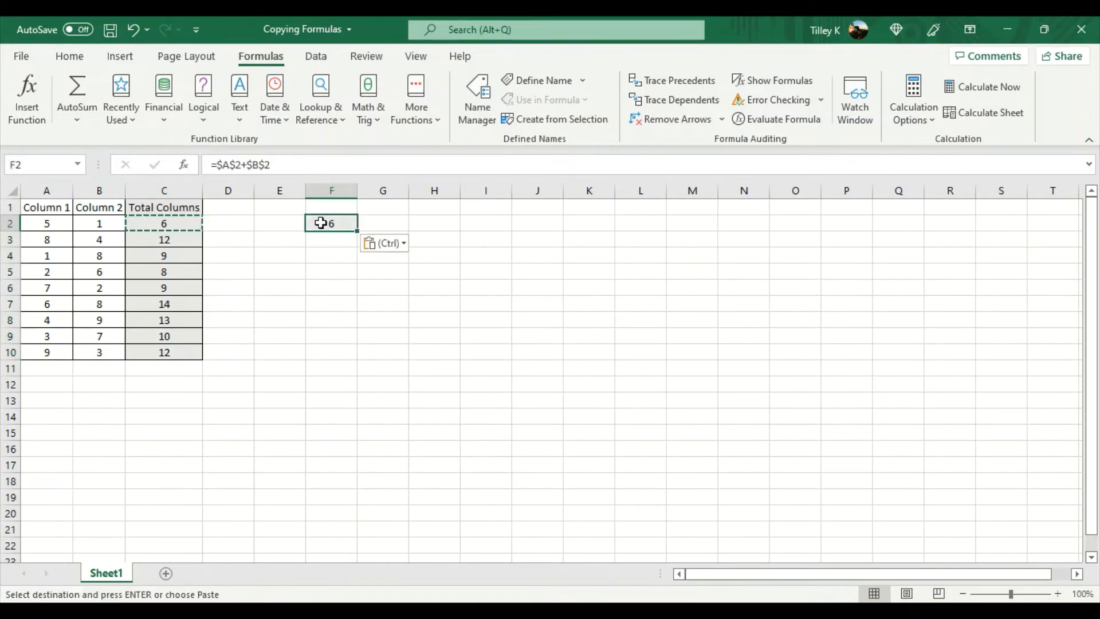
click(160, 223)
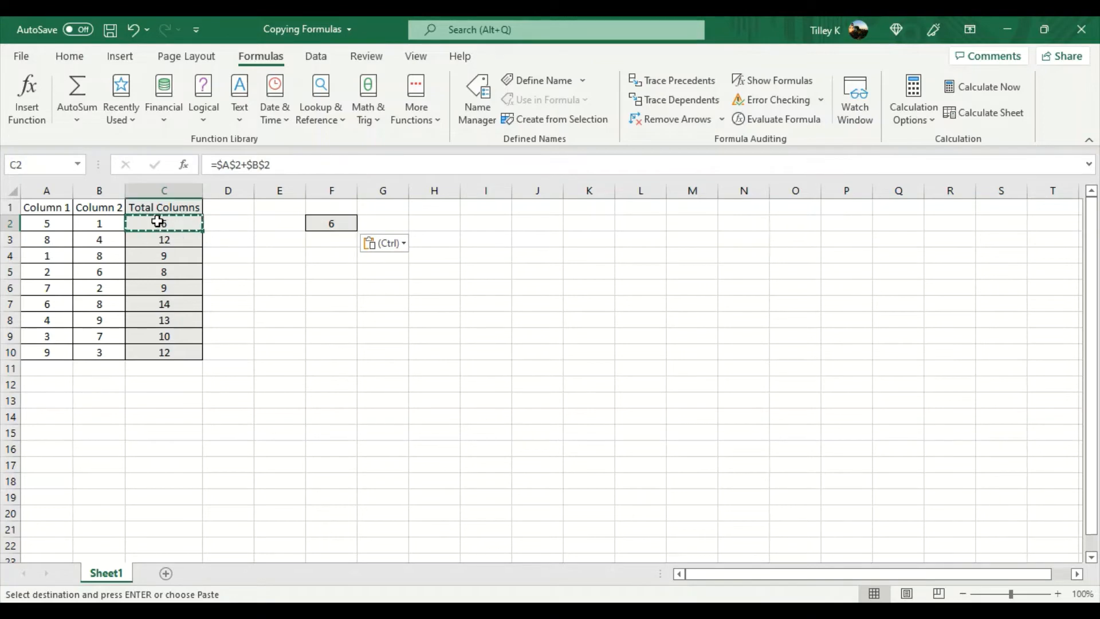
click(320, 226)
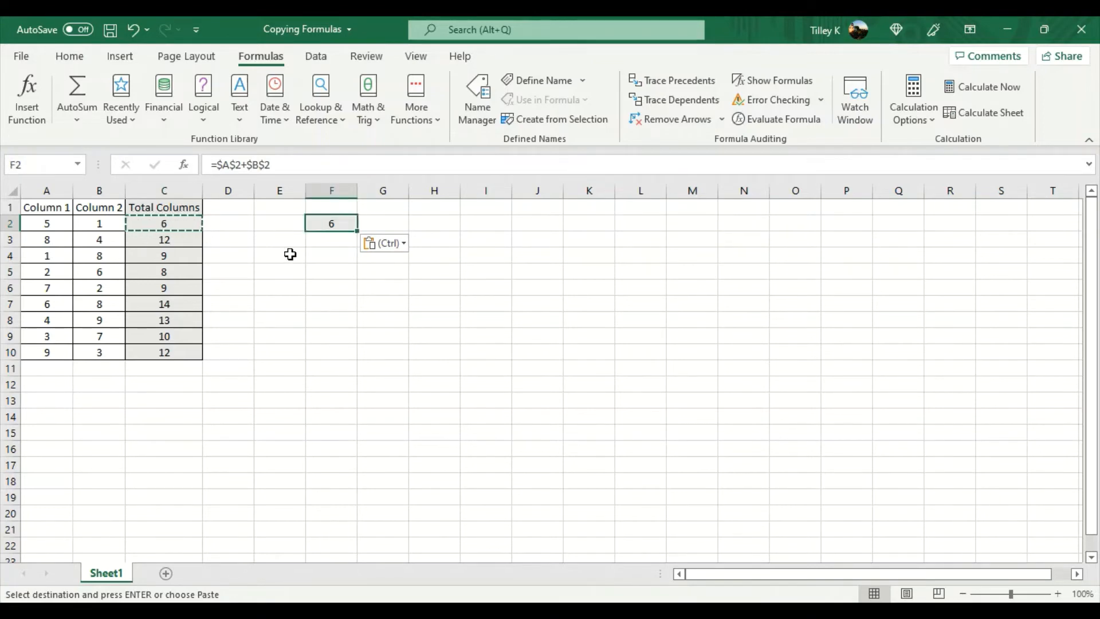
Step: Undo the paste into F2 and the absolute references in C2, and save the workbook
key(ctrl+z)
click(190, 224)
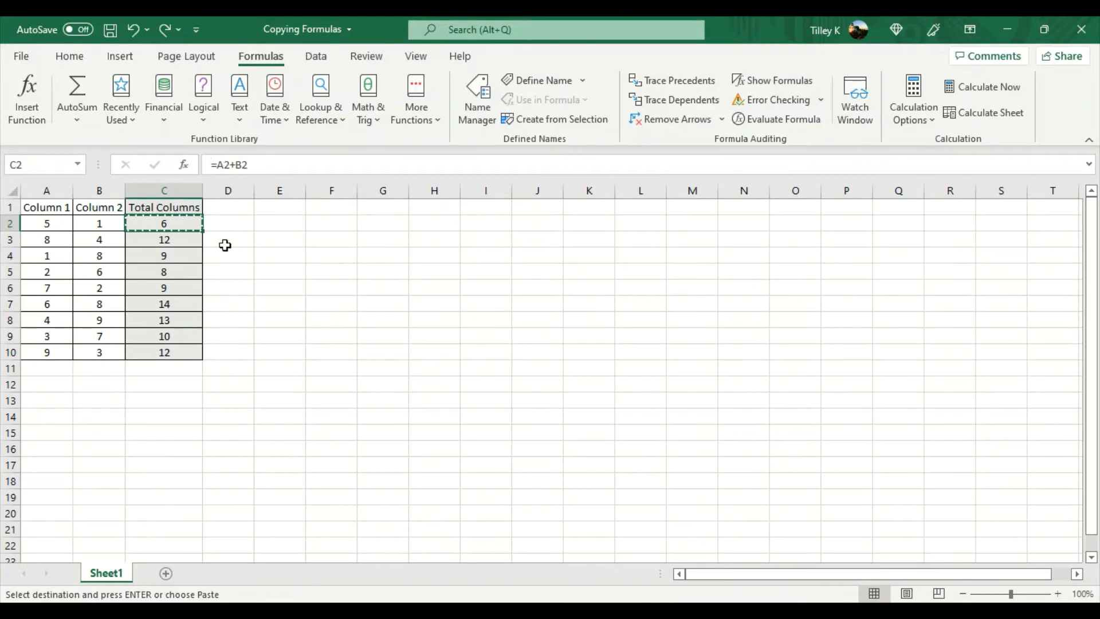
key(ctrl+s)
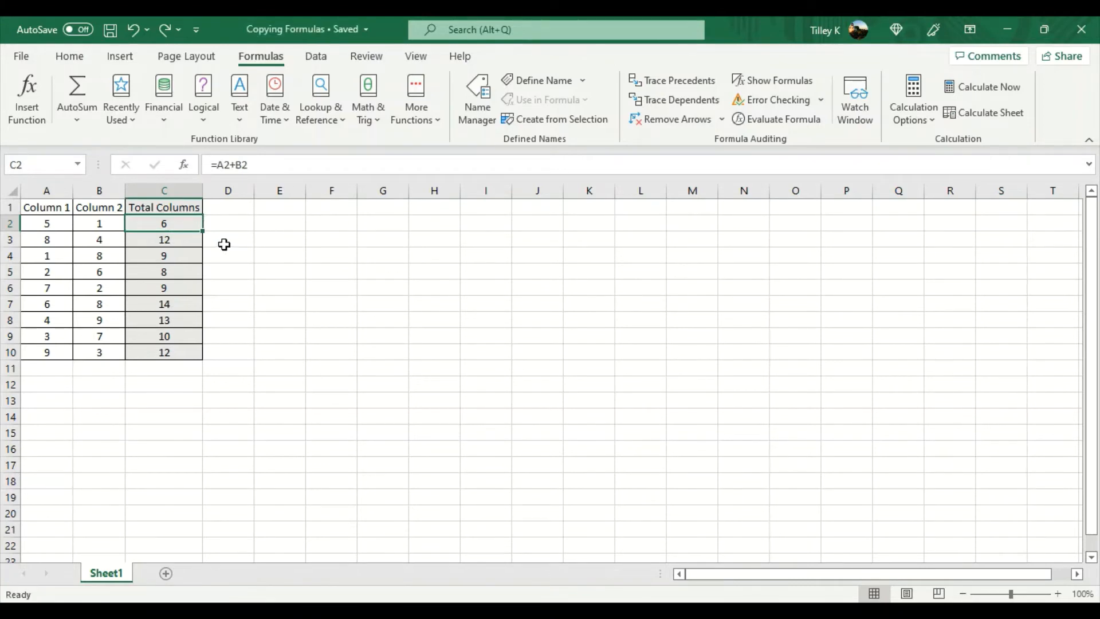
Step: Check the formulas in C3 through C5, and move cell C2 with its formula to H2
click(188, 241)
click(182, 256)
click(179, 272)
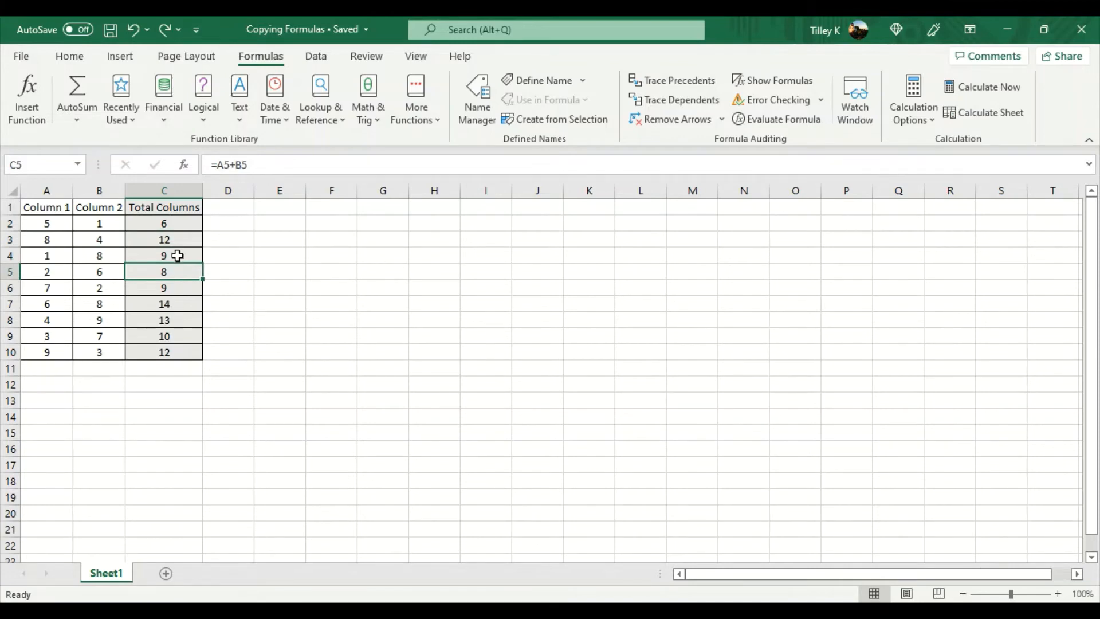
click(178, 224)
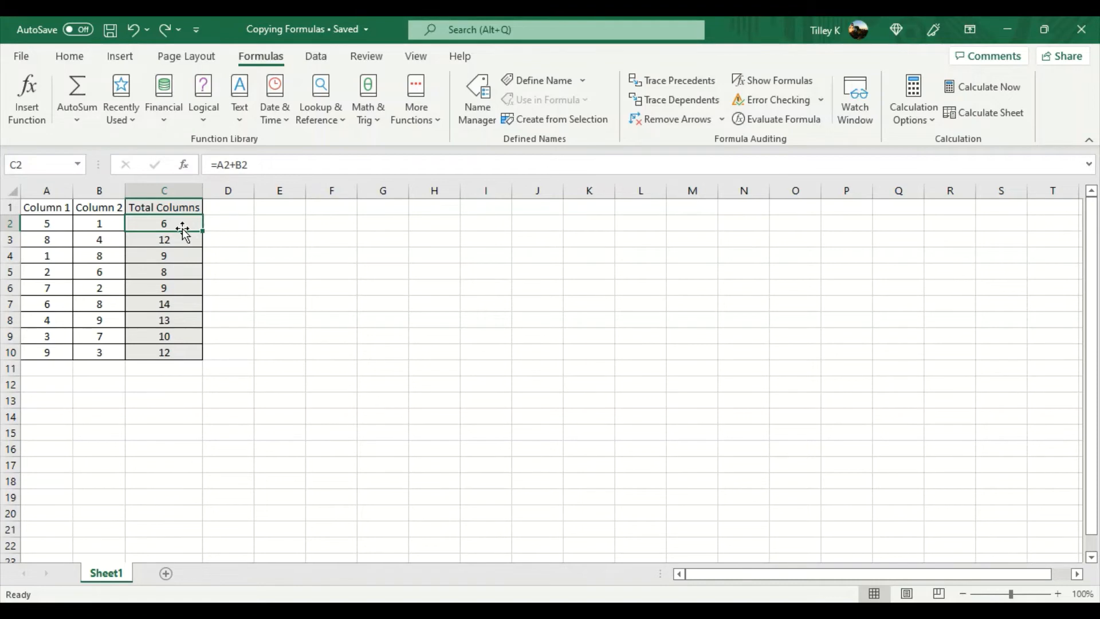
drag(182, 229, 187, 235)
drag(184, 230, 447, 230)
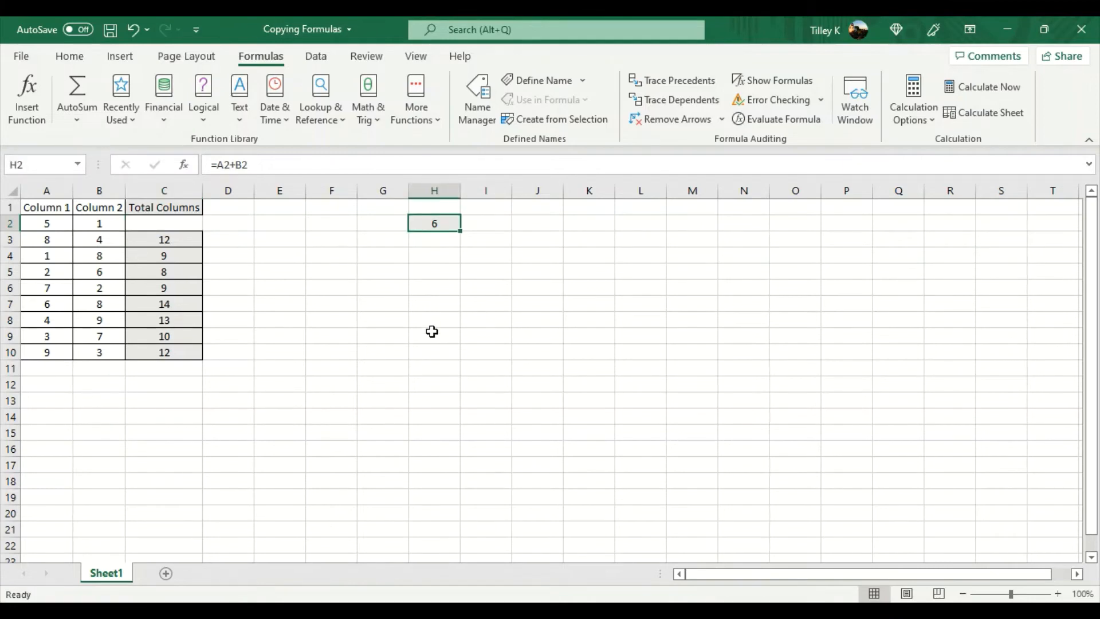
Step: Check the contents of C2 and H2, and undo the move of the cell
click(173, 225)
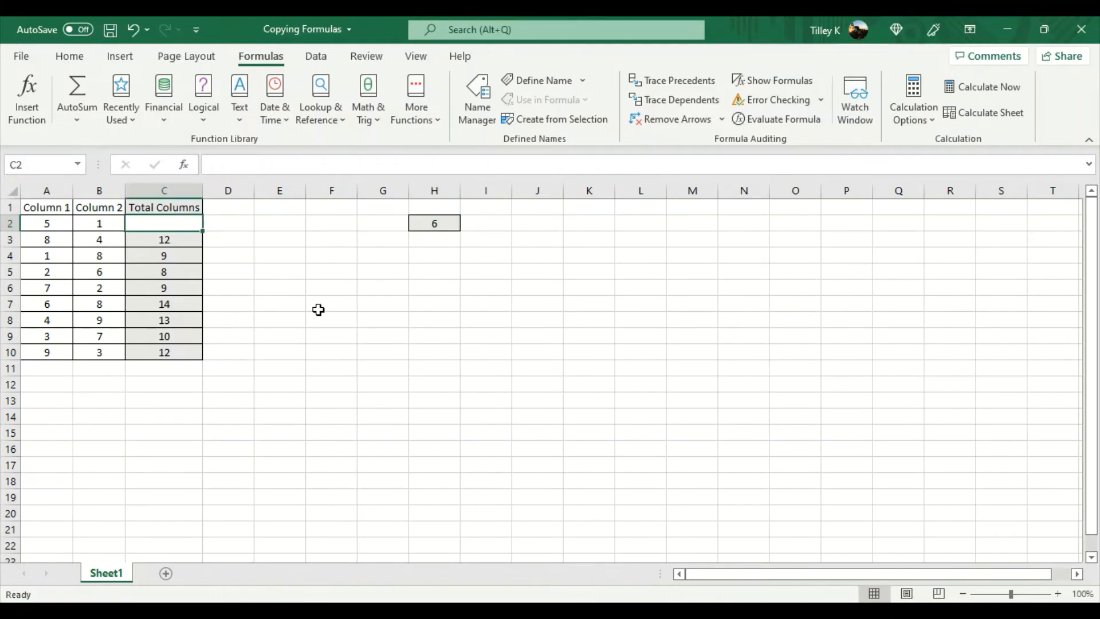
click(430, 223)
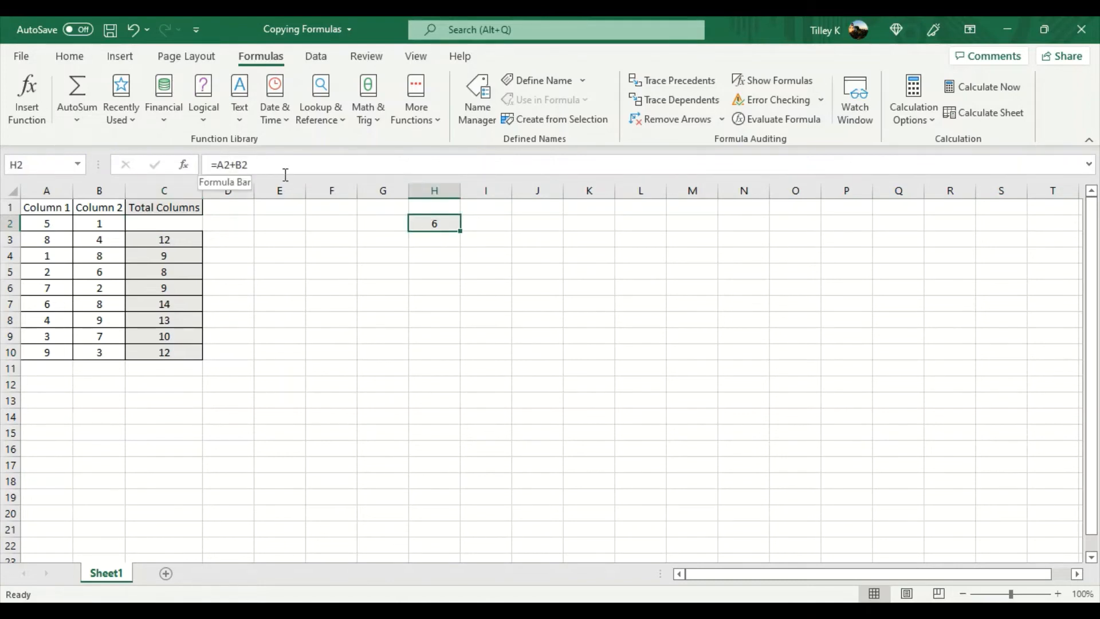
key(ctrl+z)
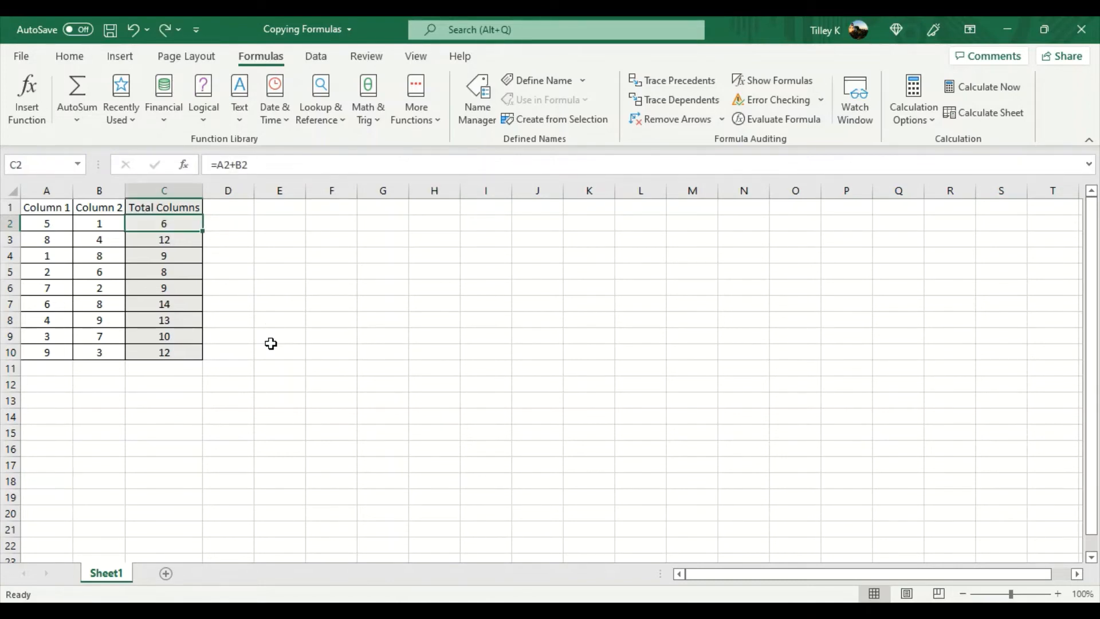
Step: Select the Total Columns column, and display the sheet's formulas instead of their results
drag(176, 223, 171, 351)
click(178, 304)
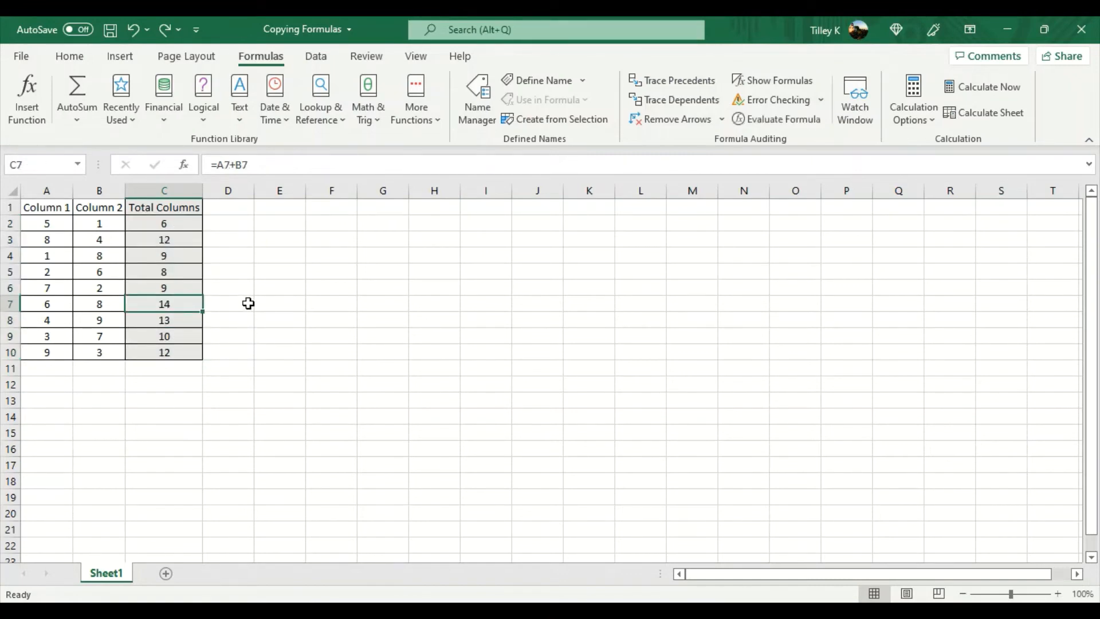
click(186, 186)
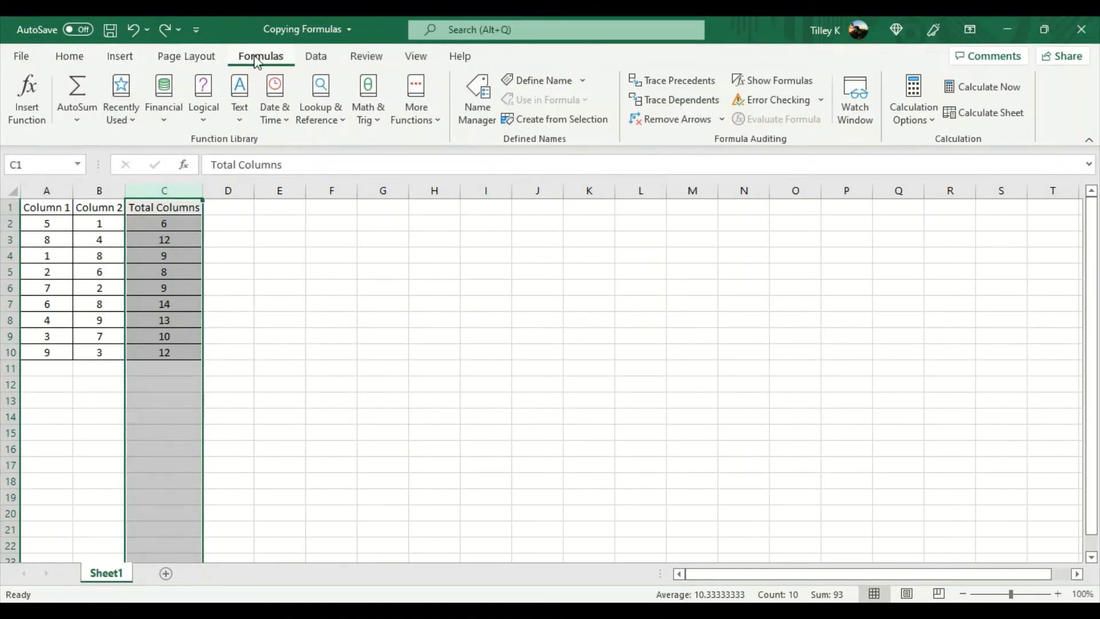
click(757, 81)
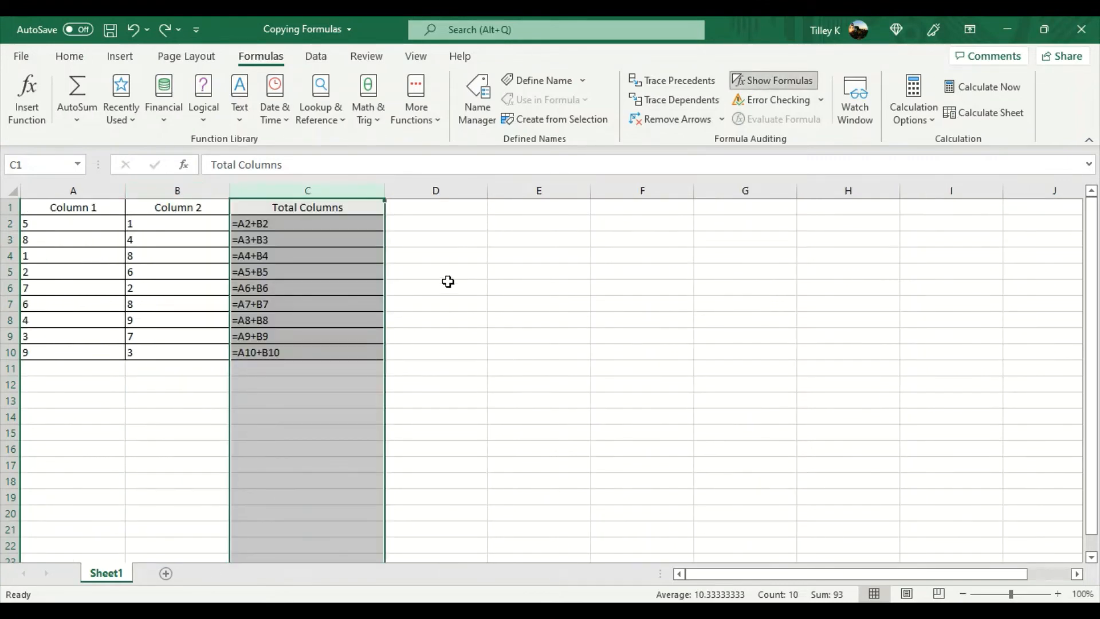
Step: Copy the displayed formulas in C2:C10, and paste them into the Copying Formulas document in Word
double_click(277, 351)
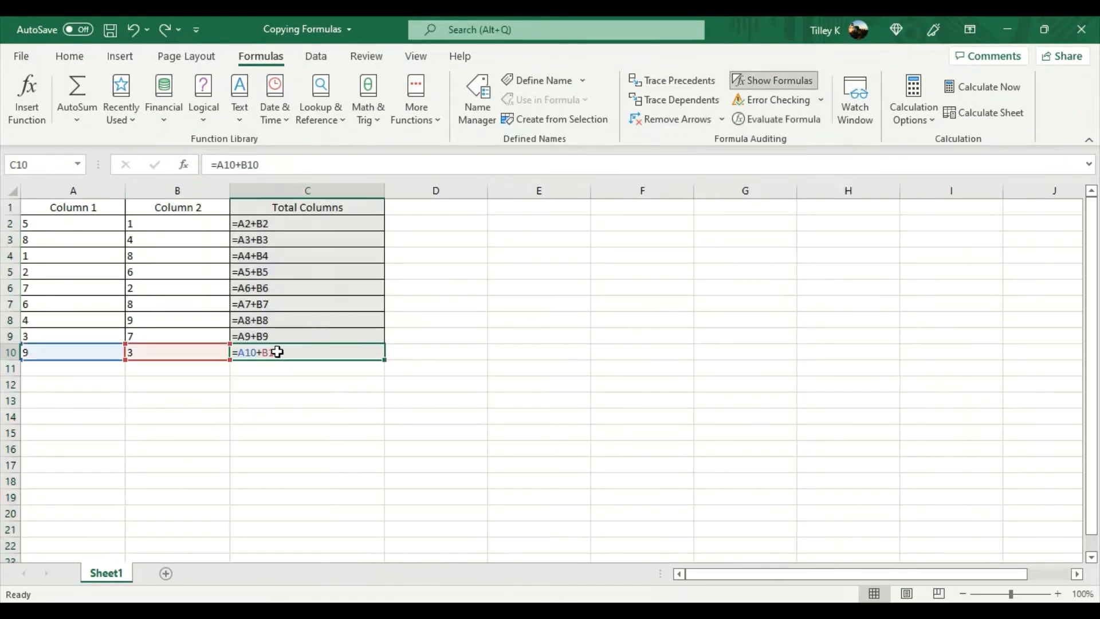
double_click(257, 229)
click(260, 235)
drag(295, 218, 285, 350)
key(ctrl+c)
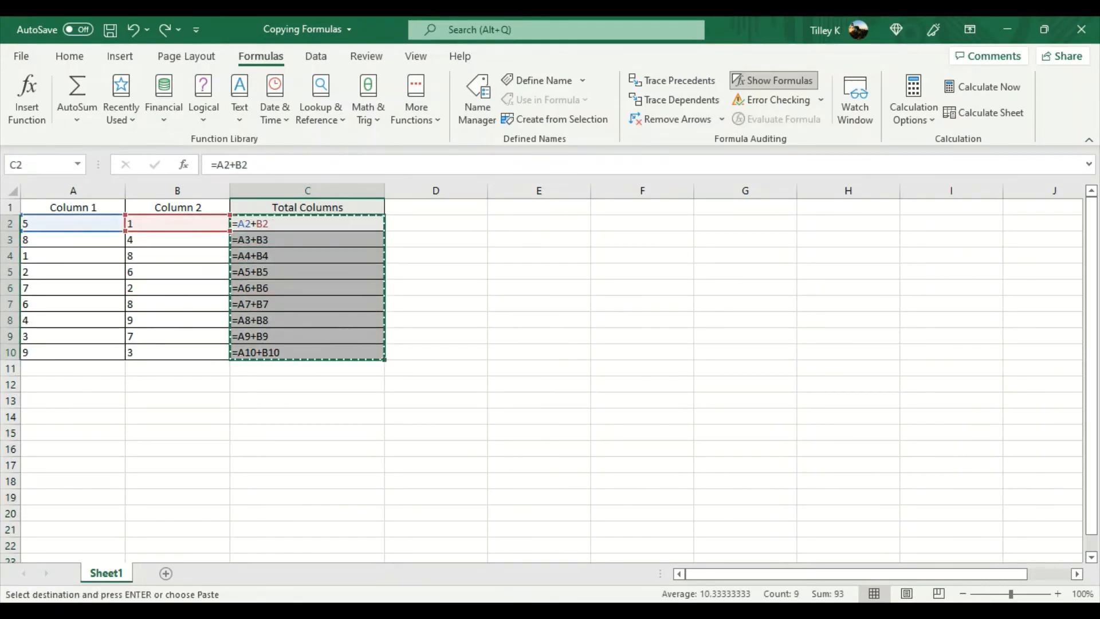
key(alt+Tab)
key(ctrl+v)
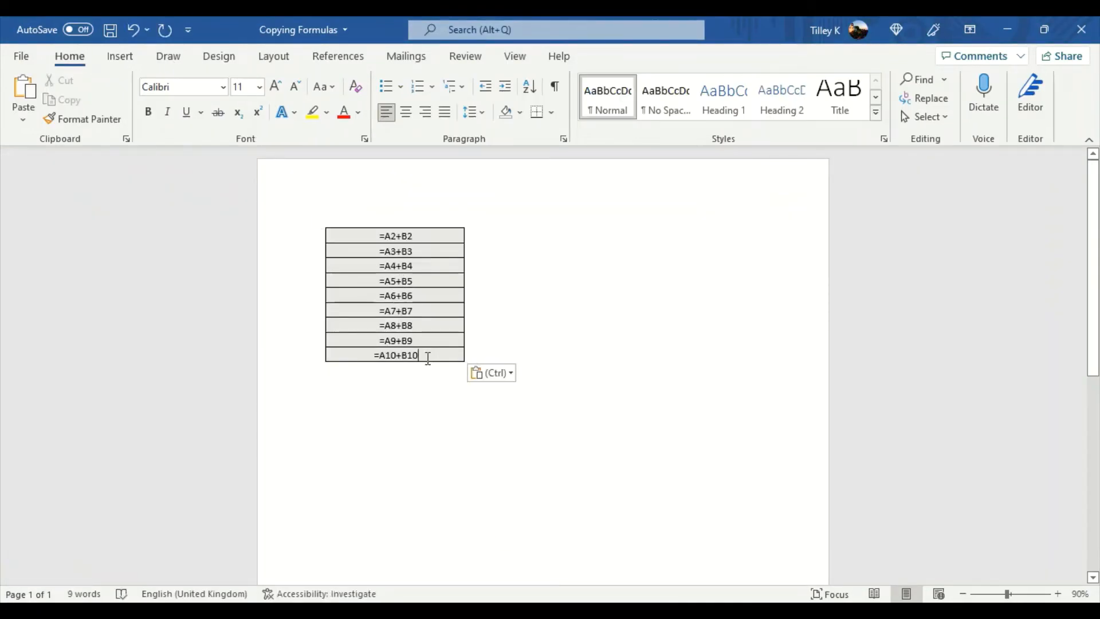
Step: Copy the whole formula table from Word, and paste it into the Excel worksheet starting at G2
drag(424, 358, 350, 235)
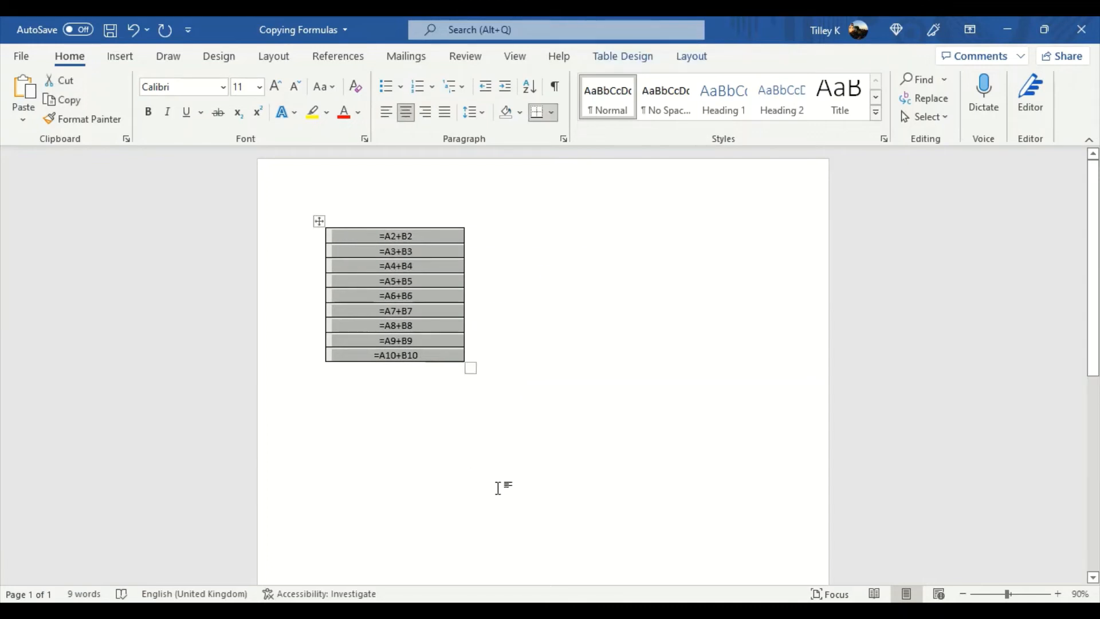
click(550, 611)
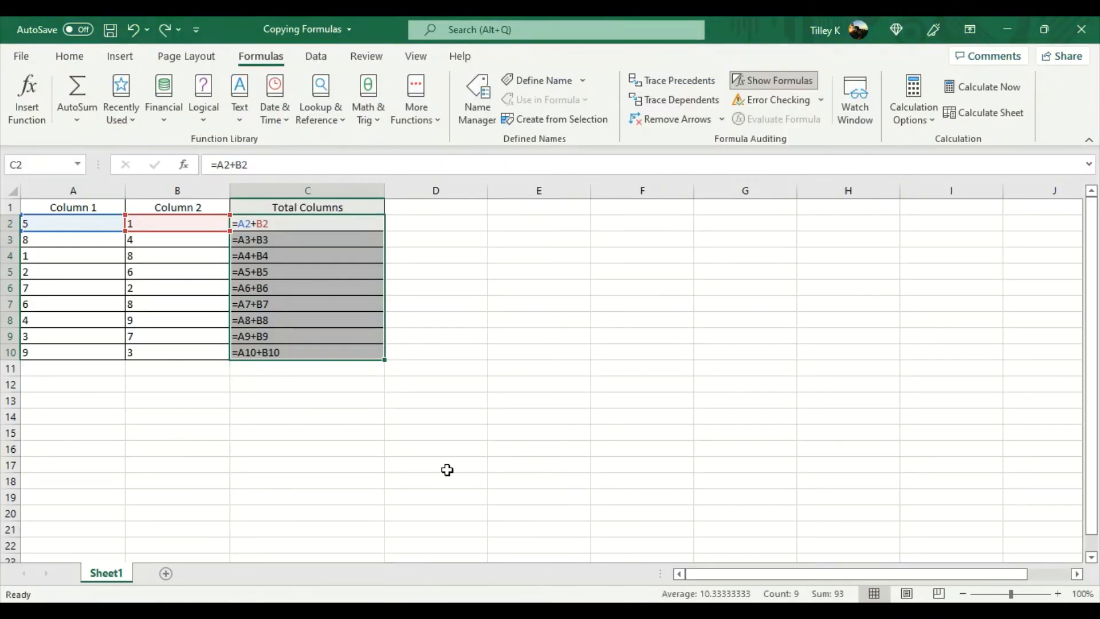
click(611, 221)
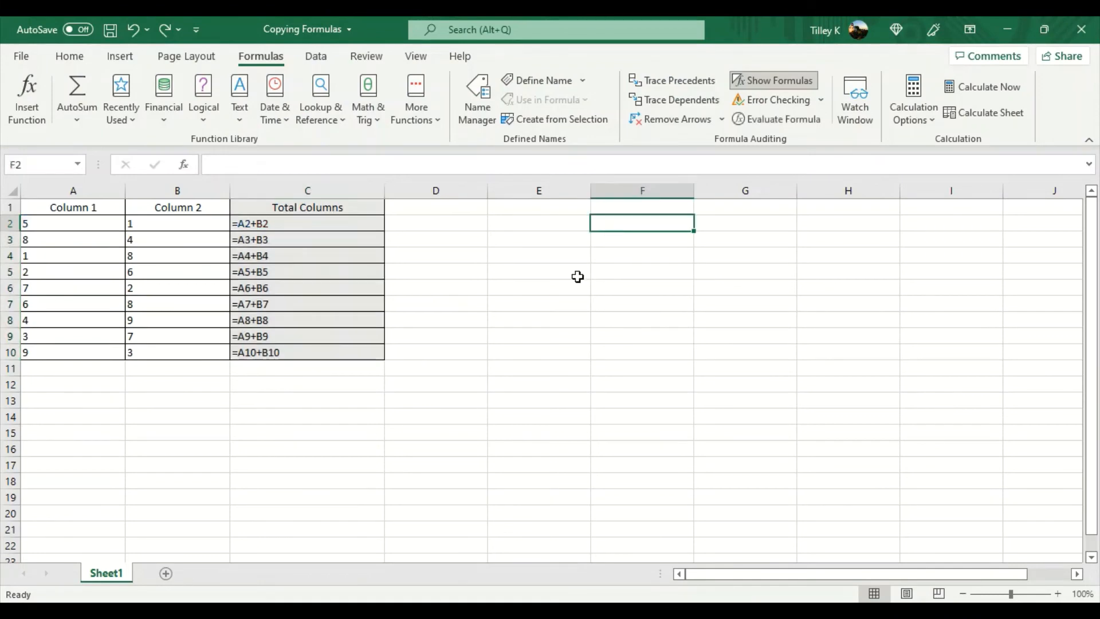
click(714, 223)
key(ctrl+v)
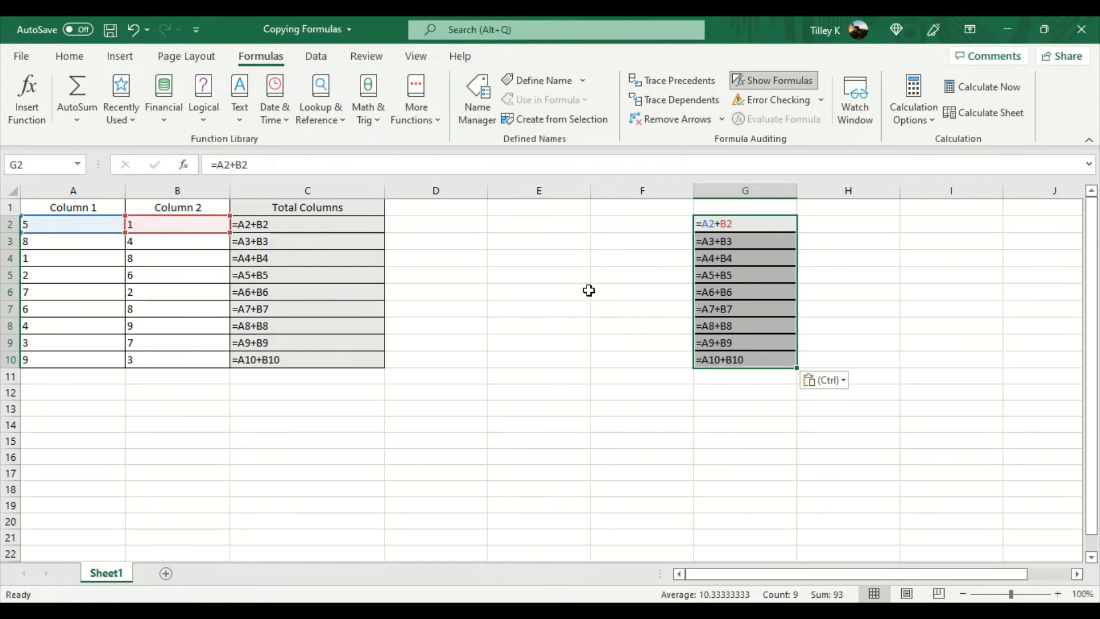
Step: Turn off the formula display, and check the pasted formulas in G2 and G3
click(762, 86)
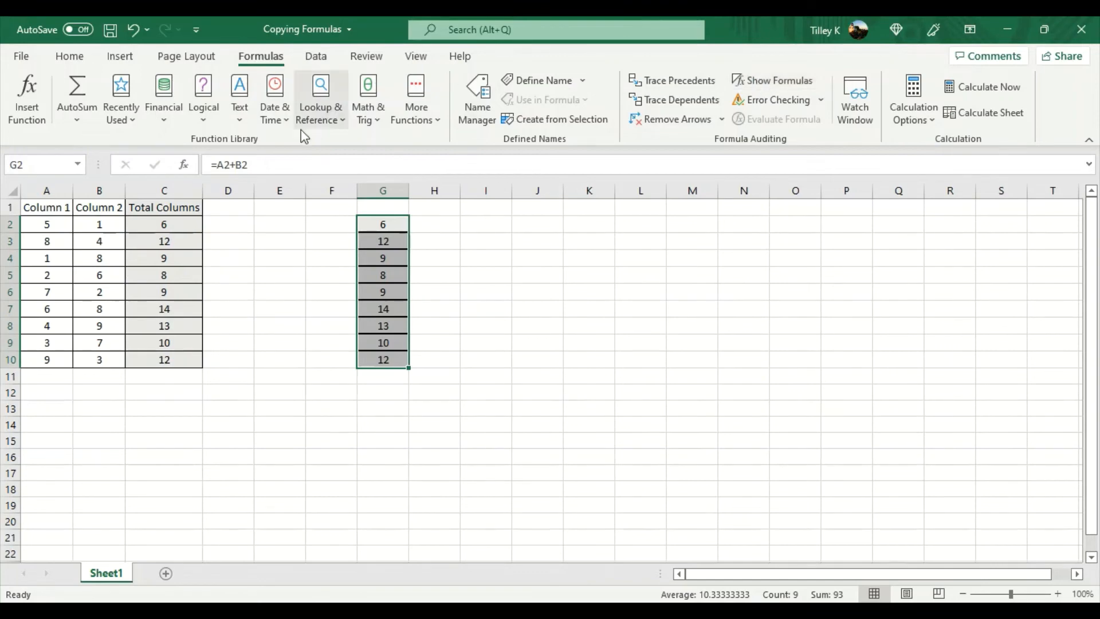
click(383, 224)
click(382, 241)
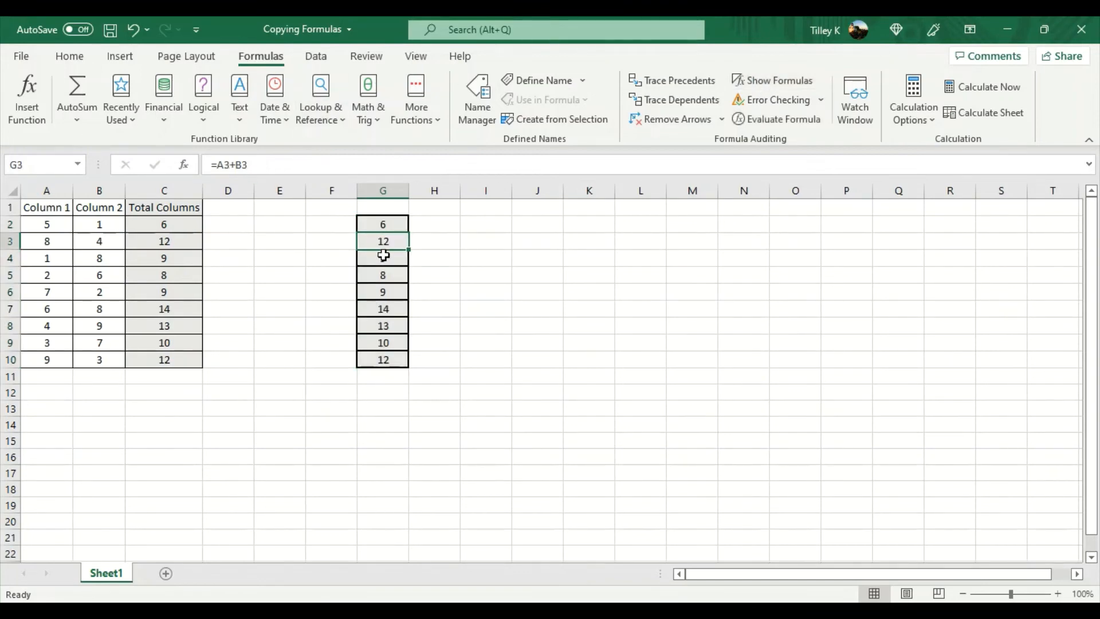
Step: Compare the pasted formulas in G2:G10 with the Total Columns formulas, and undo the paste
click(383, 262)
click(383, 276)
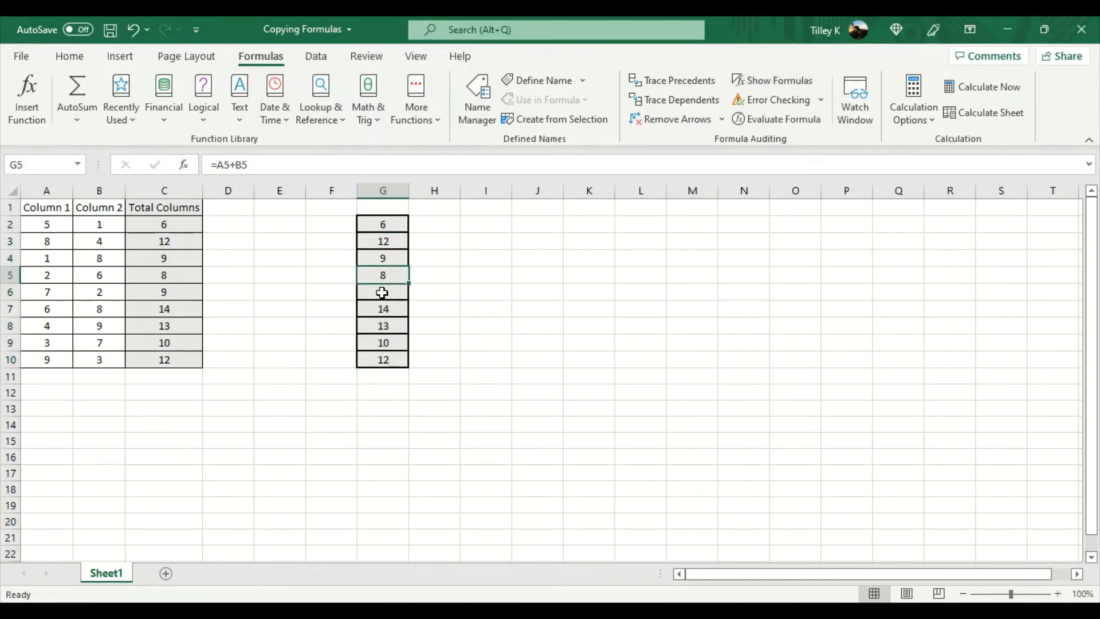
click(383, 292)
click(384, 309)
click(385, 328)
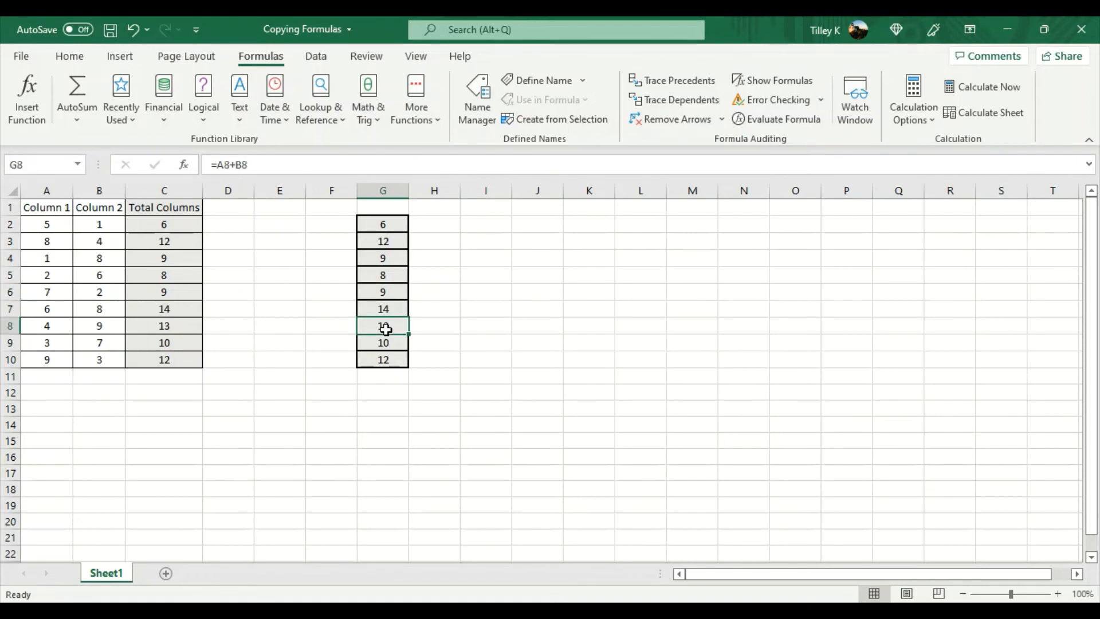
drag(376, 223, 383, 359)
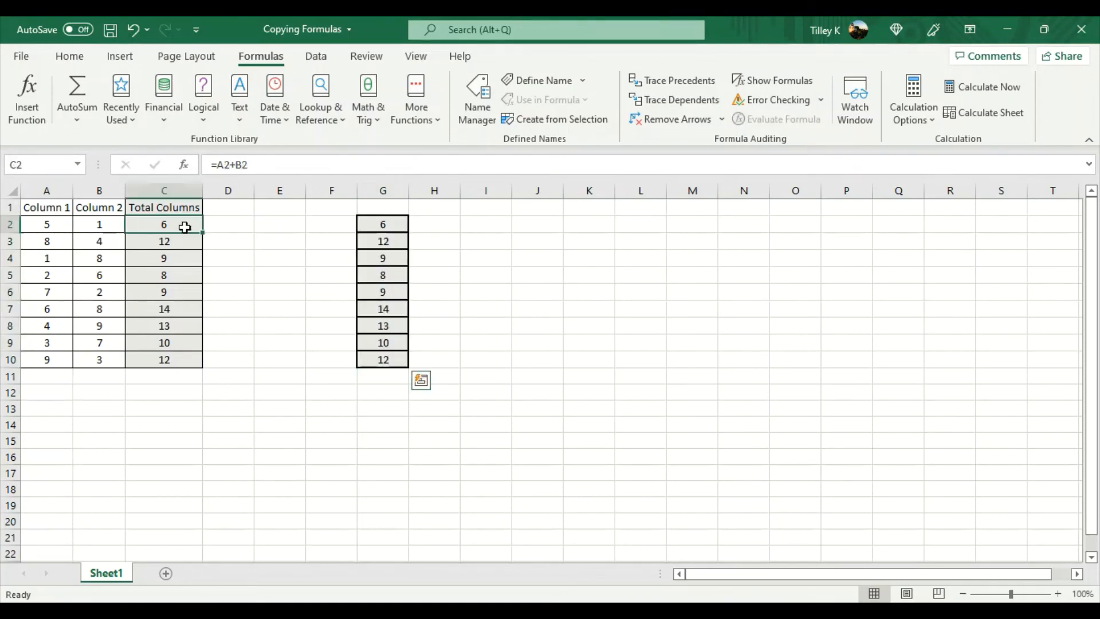
drag(184, 224, 181, 356)
click(392, 230)
click(388, 242)
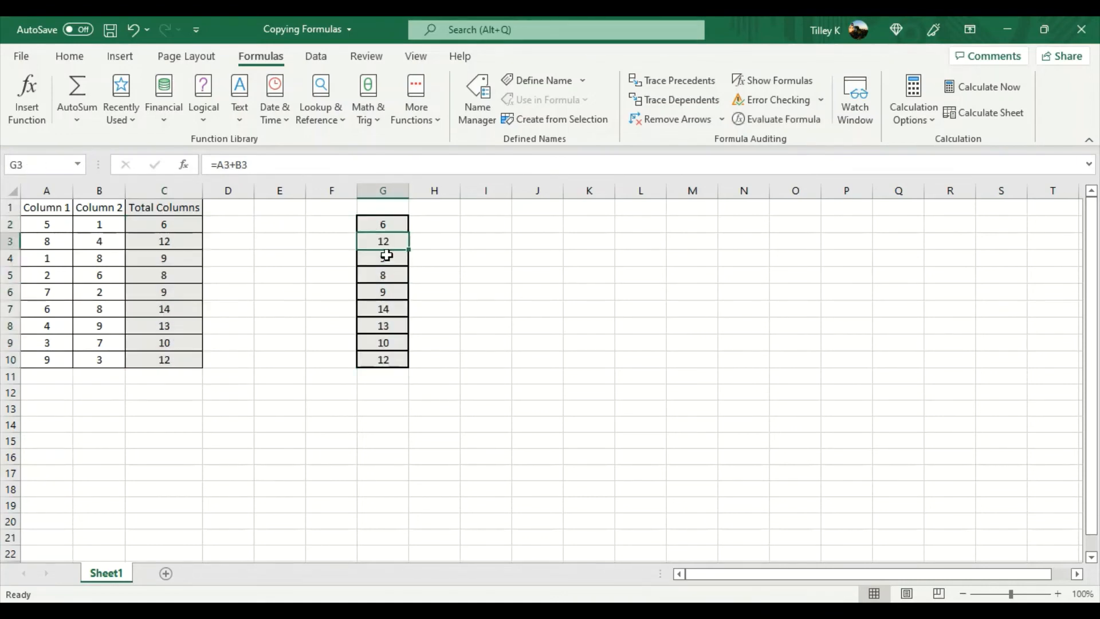
click(385, 258)
key(ctrl+z)
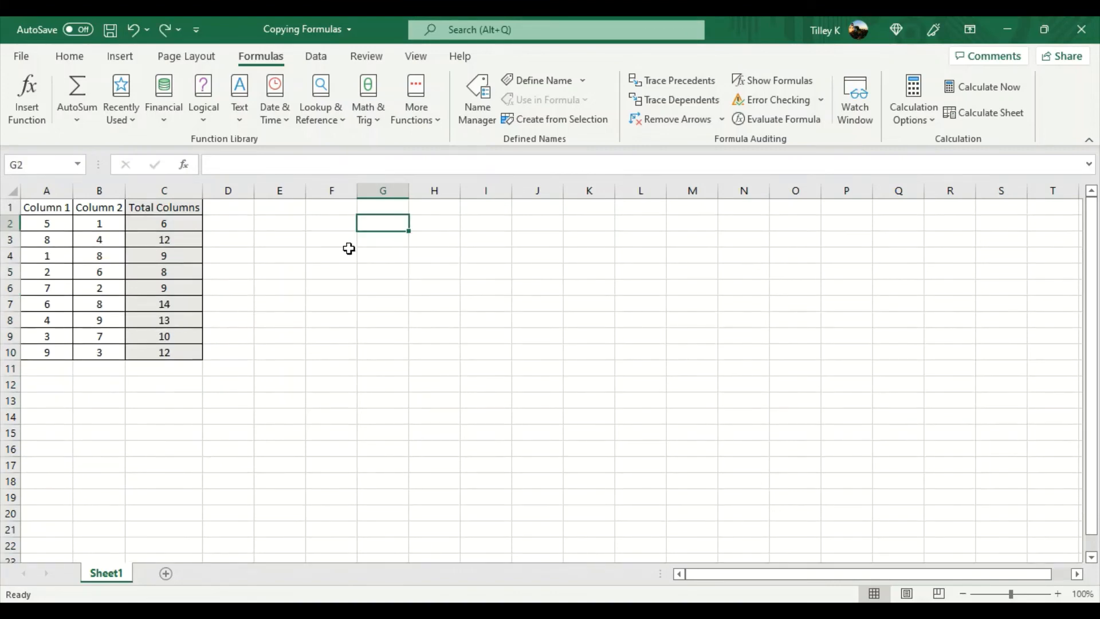
Step: Replace every "=" with "!" throughout the Total Columns column so its formulas turn into plain text
click(175, 223)
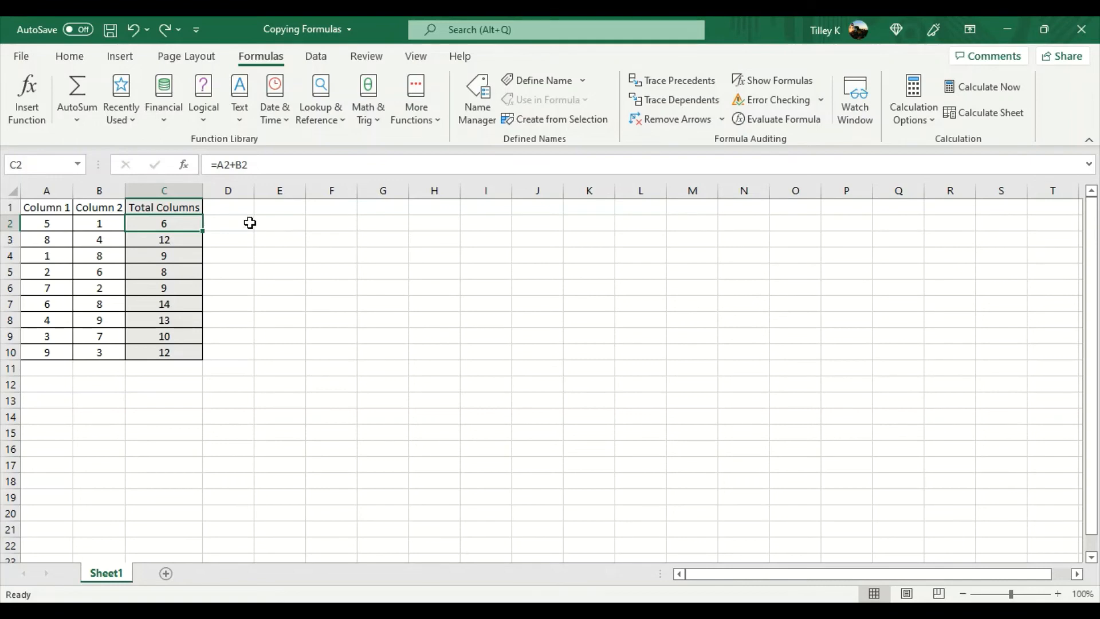
click(189, 187)
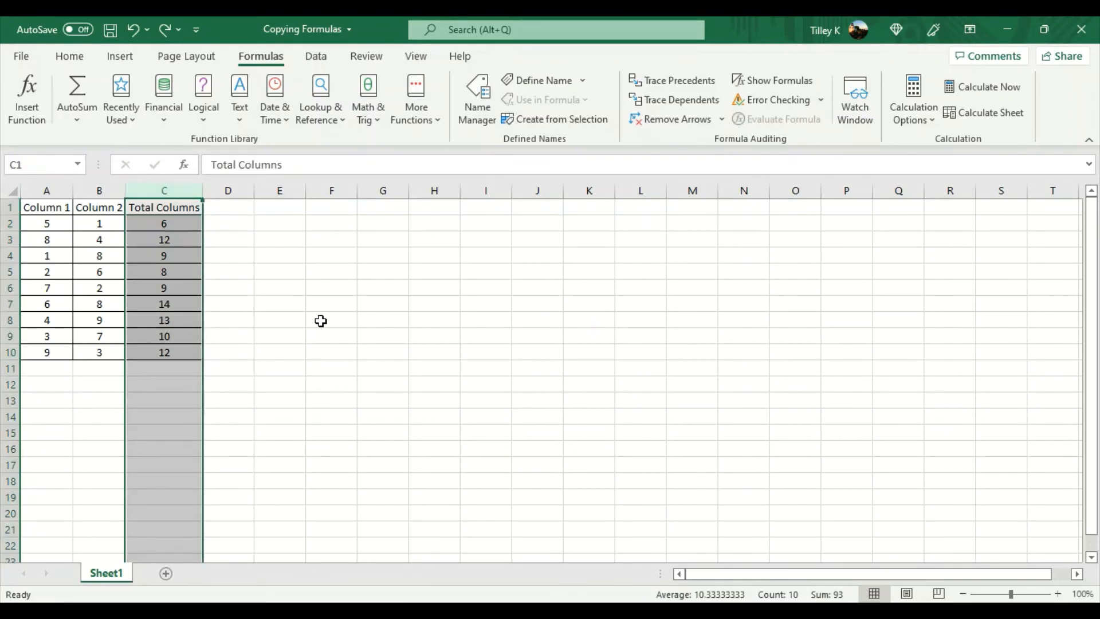
key(ctrl+h)
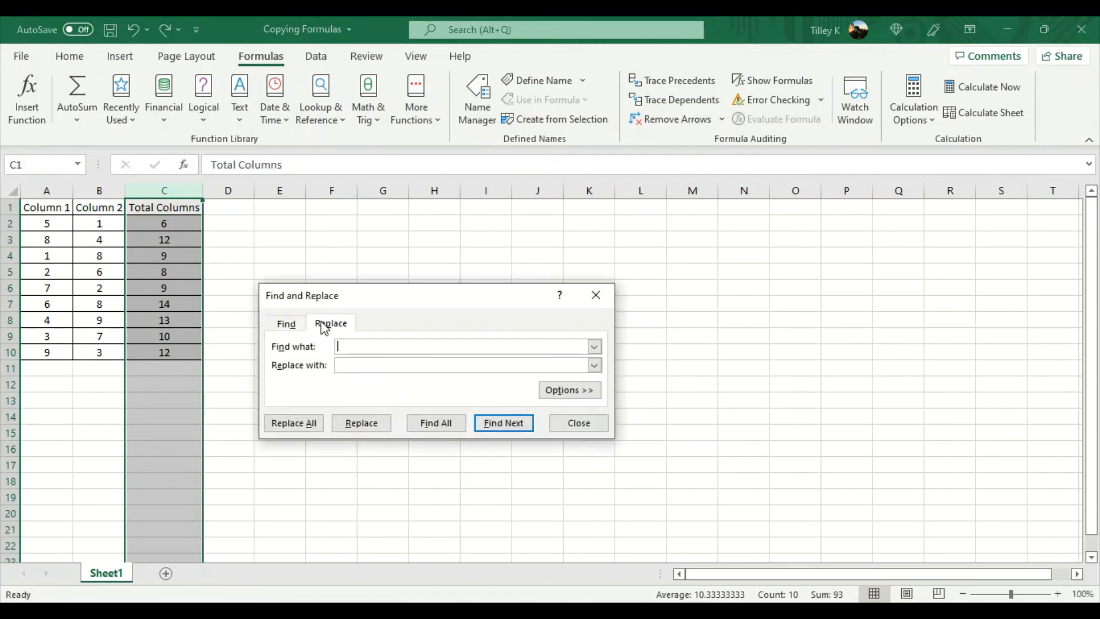
drag(361, 296, 368, 256)
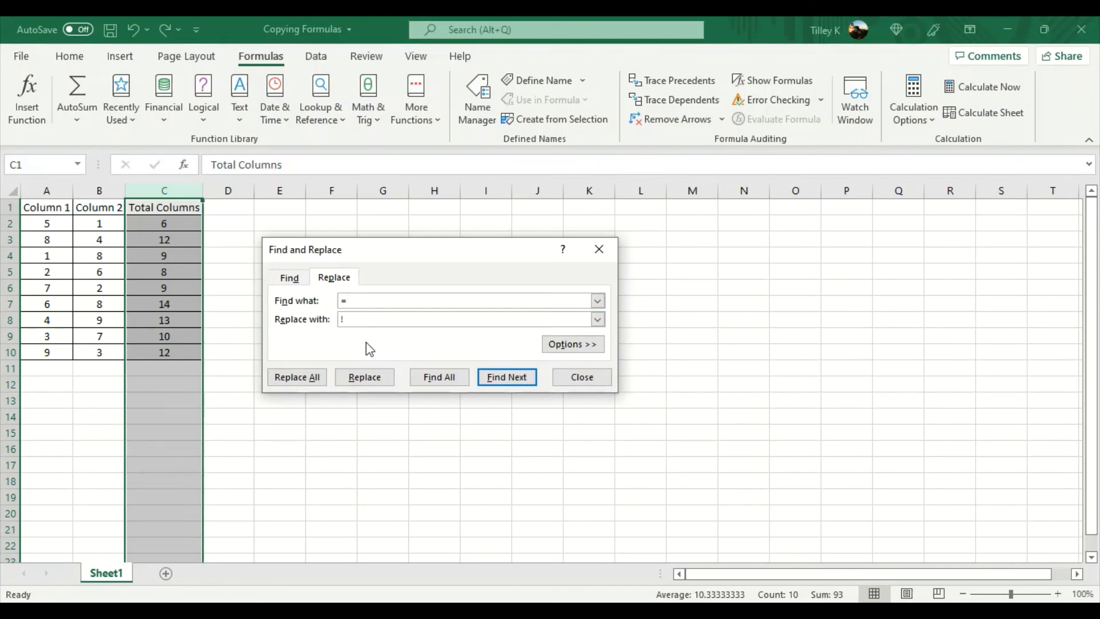
click(309, 378)
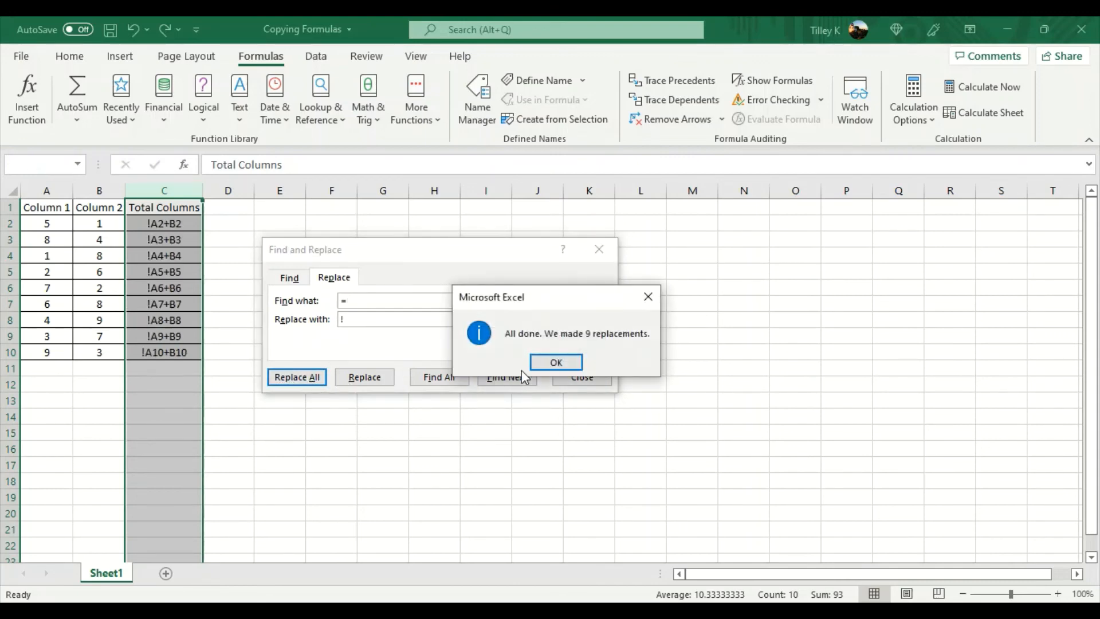
click(554, 363)
click(581, 377)
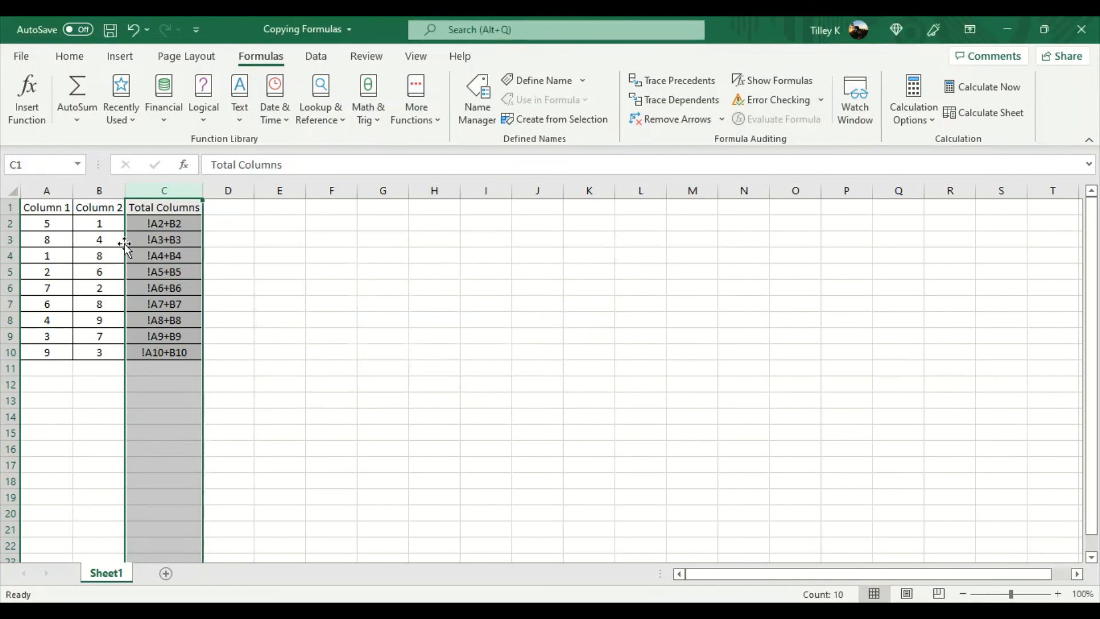
Step: Examine the converted text entries in C2:C10 cell by cell
click(180, 228)
click(187, 238)
click(184, 253)
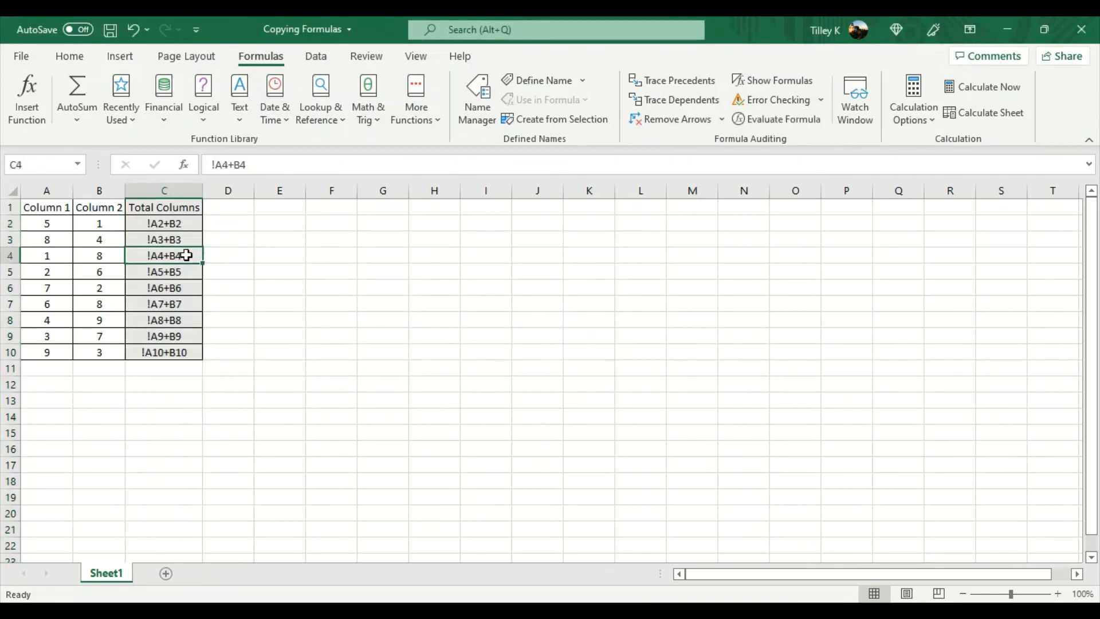
click(186, 269)
click(188, 287)
click(186, 303)
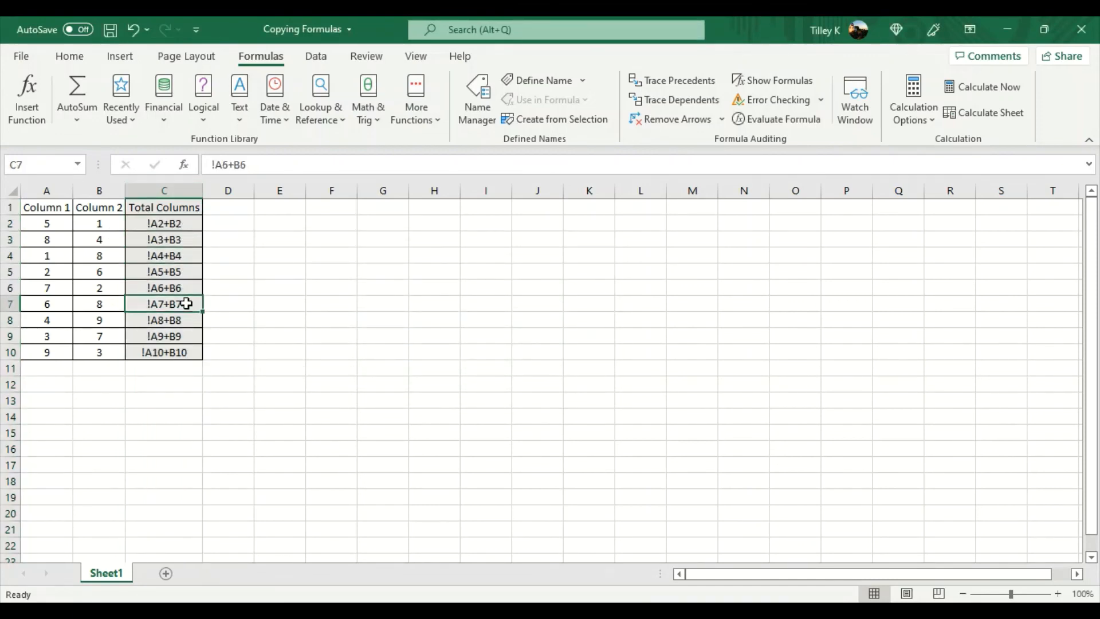
click(161, 226)
drag(161, 226, 167, 352)
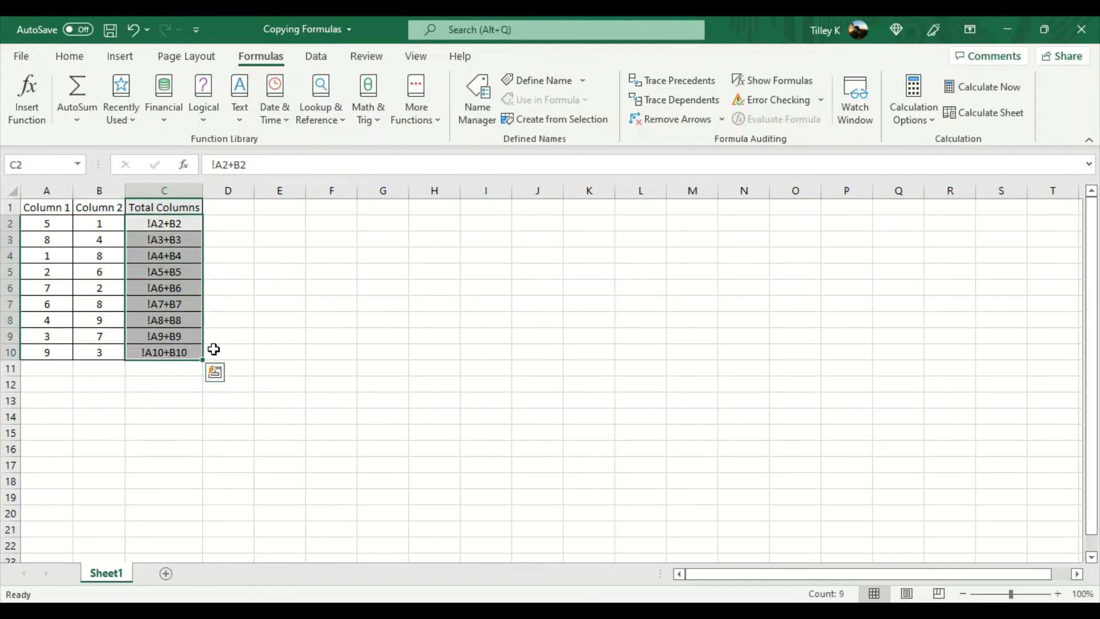
Step: Move the whole Total Columns column from column C to column H
click(164, 190)
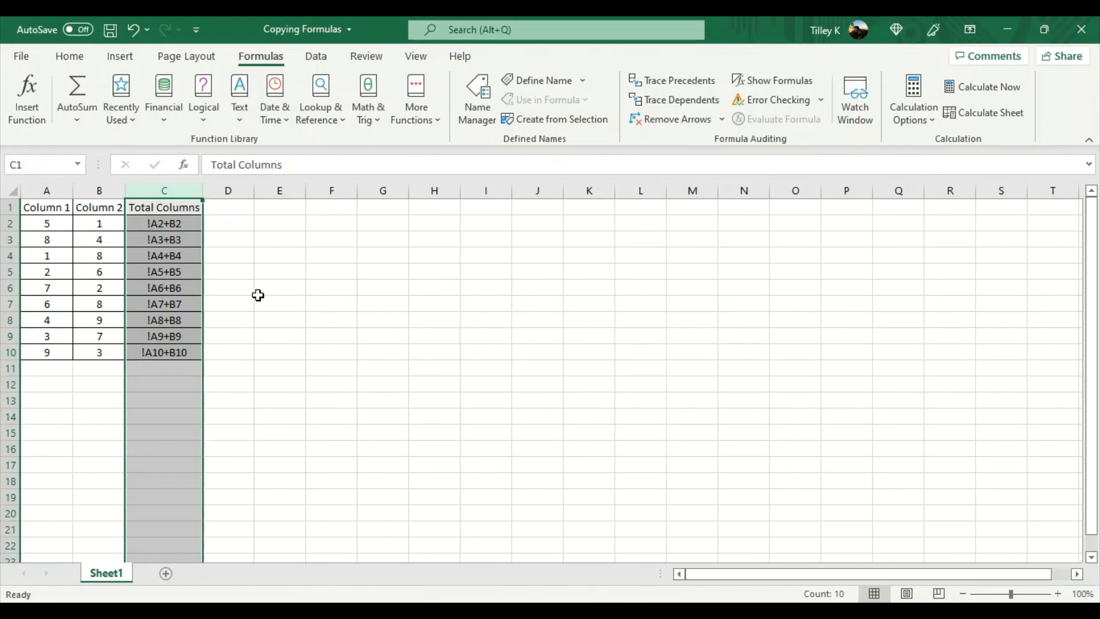
key(ctrl+c)
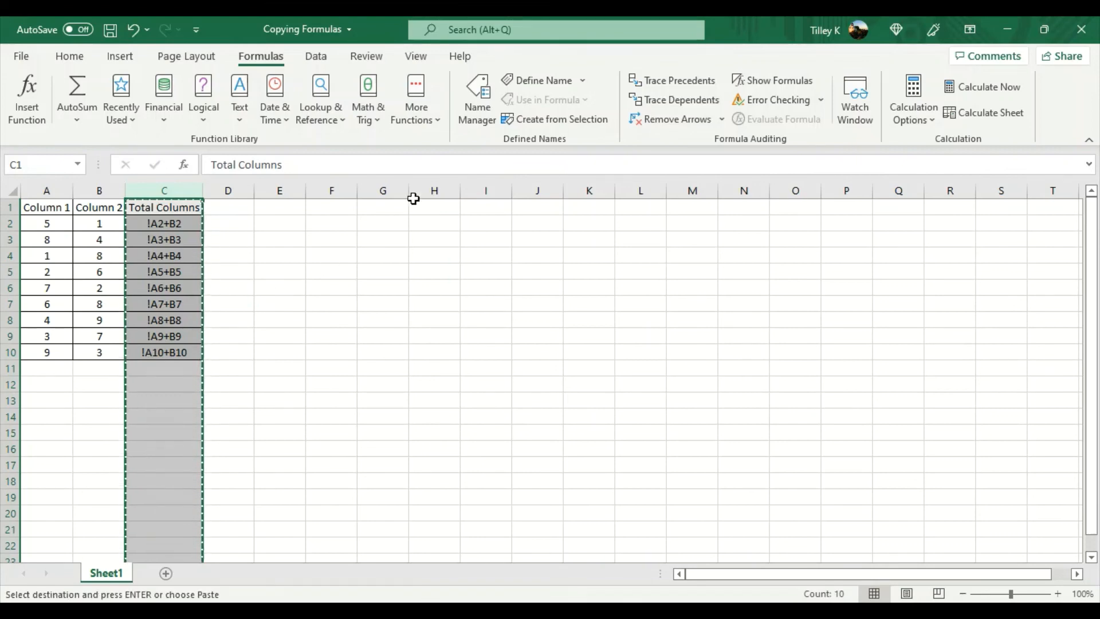
click(422, 187)
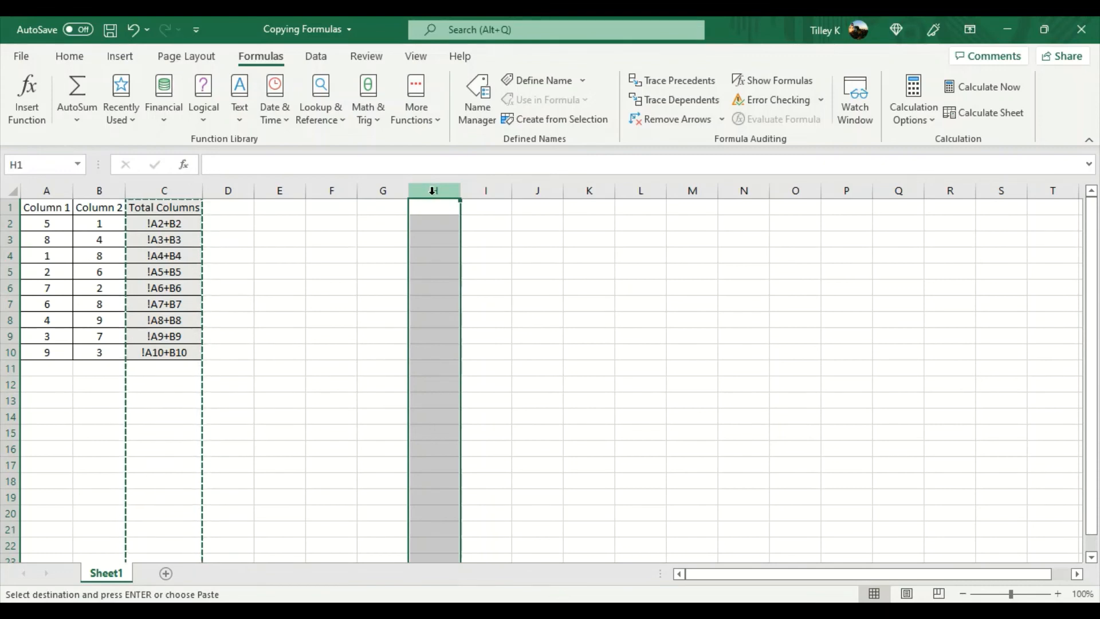
key(ctrl+v)
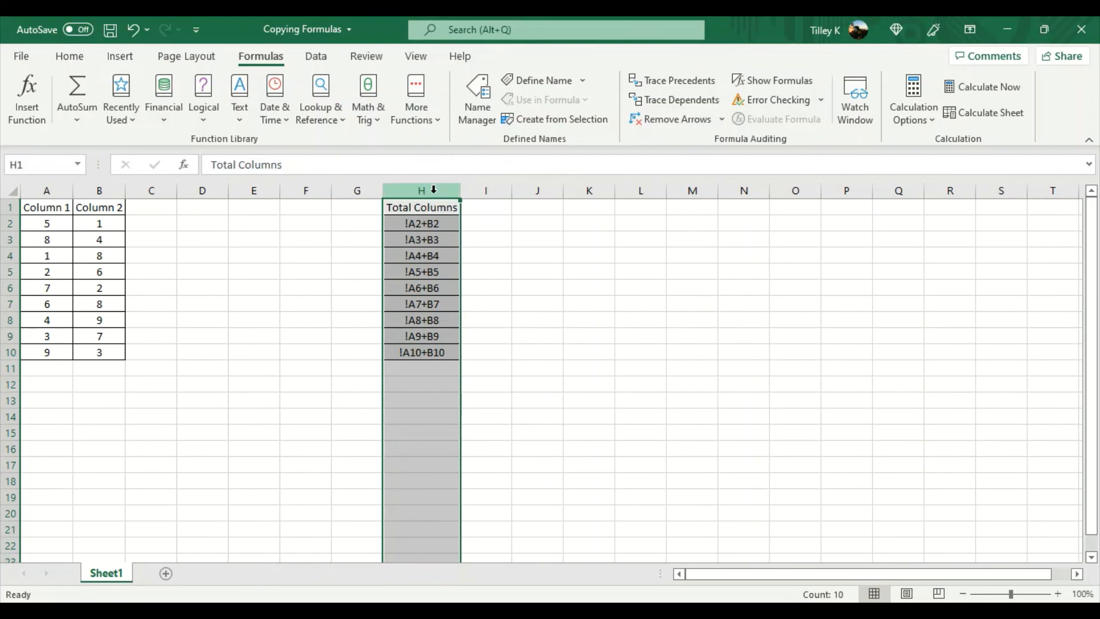
Step: Replace every "!" with "=" throughout column H to turn the text back into working formulas
key(ctrl+h)
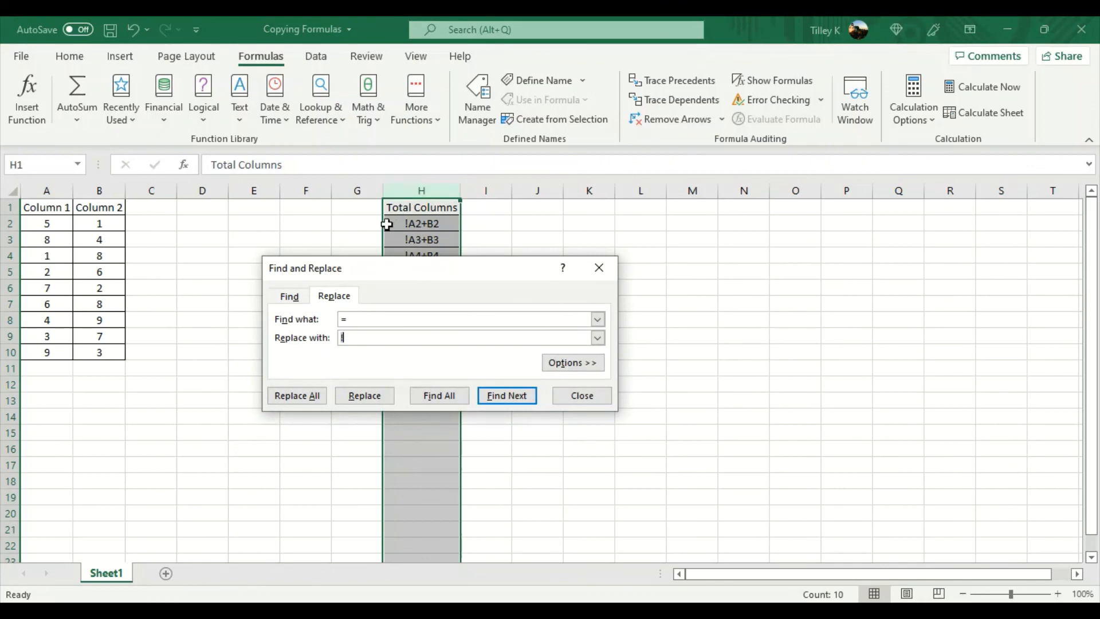
drag(380, 270, 591, 238)
click(574, 289)
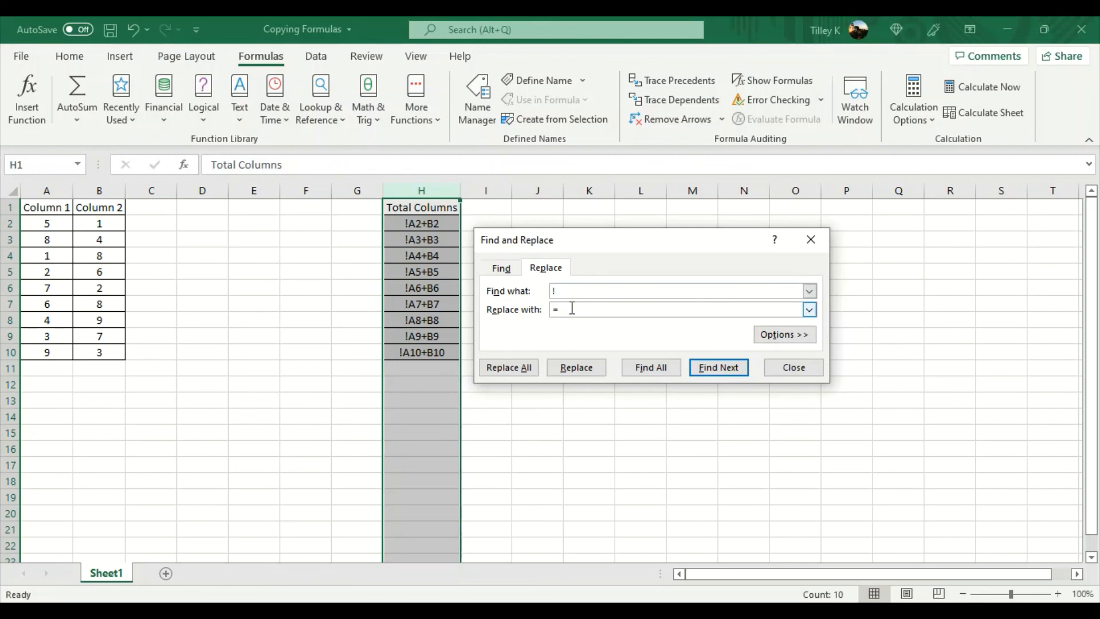
click(512, 369)
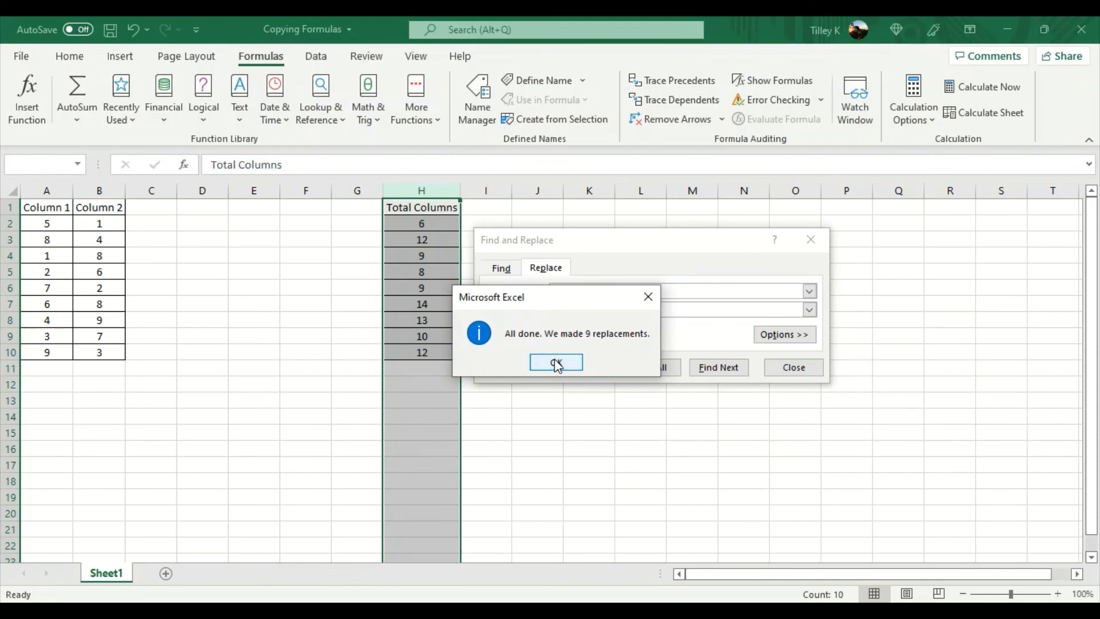
click(556, 363)
click(794, 367)
Step: Check the restored formulas in H2 and H3
click(429, 225)
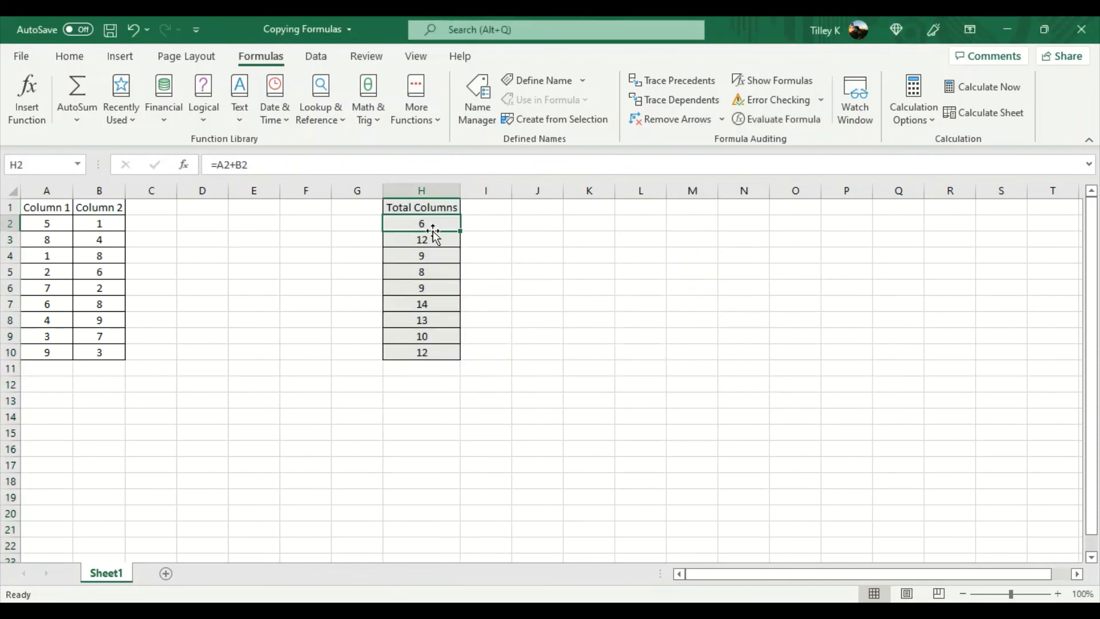
click(434, 239)
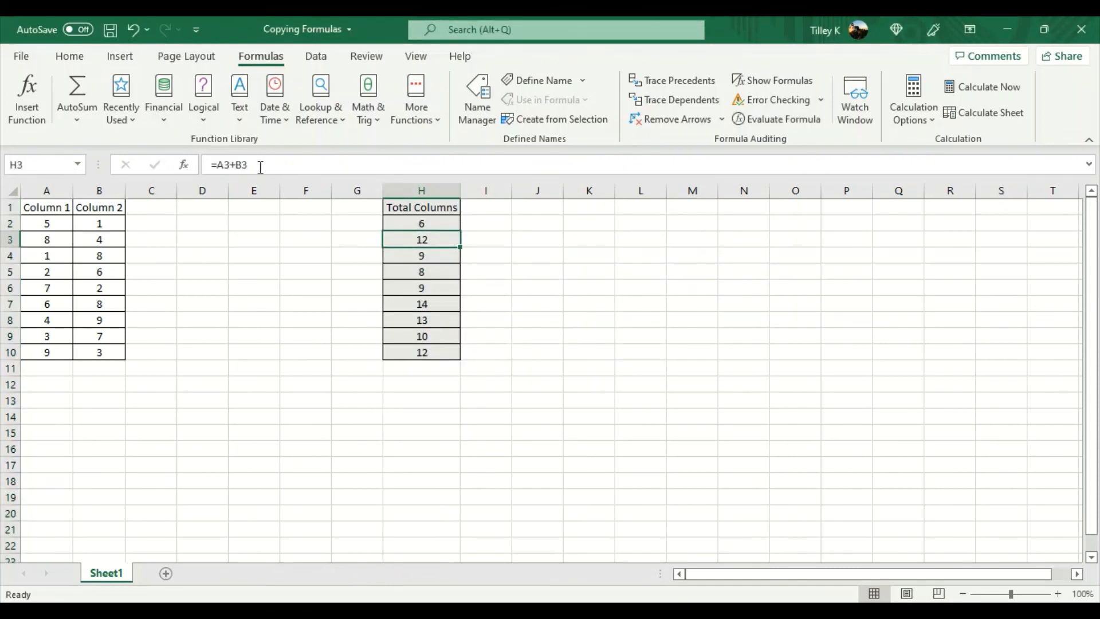
click(401, 190)
click(429, 225)
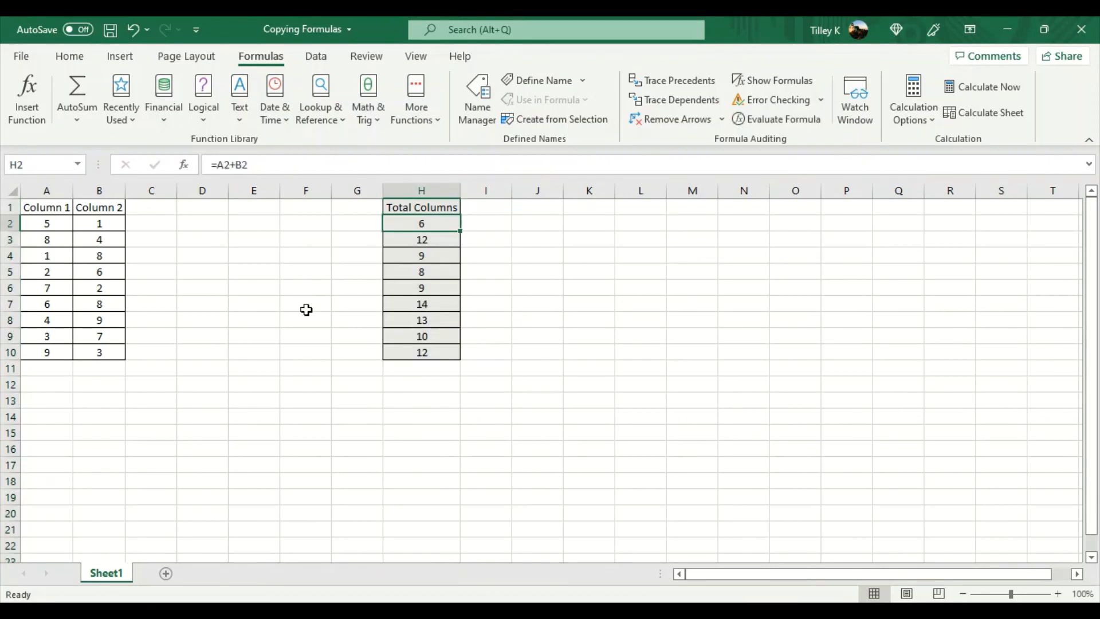